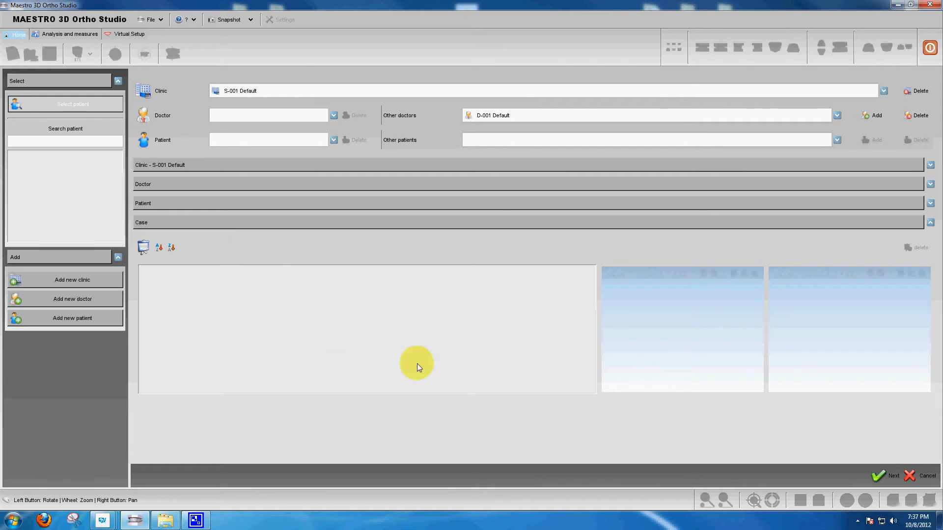
Search the patients for "j" and load the matching patient's record.
{"action": "left_click", "coordinate": [25, 143]}
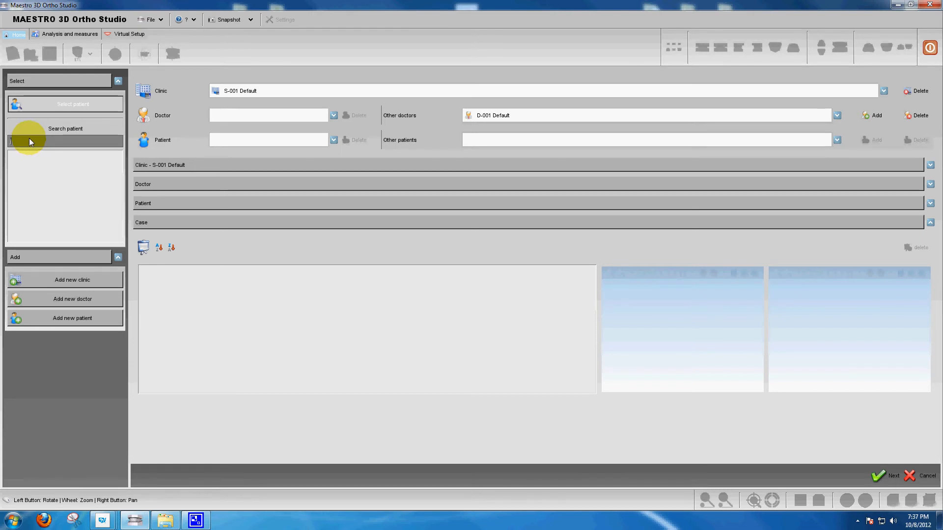
{"action": "type", "text": "j"}
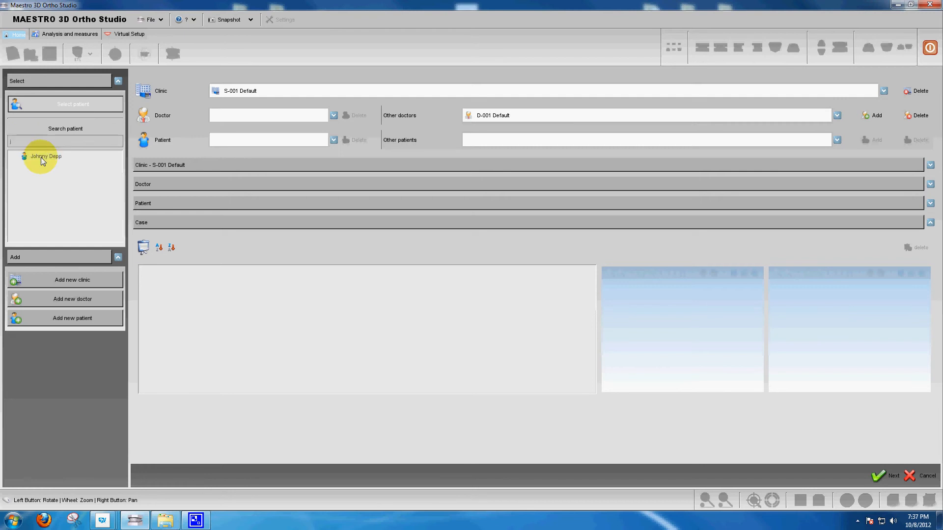
{"action": "left_click", "coordinate": [36, 157]}
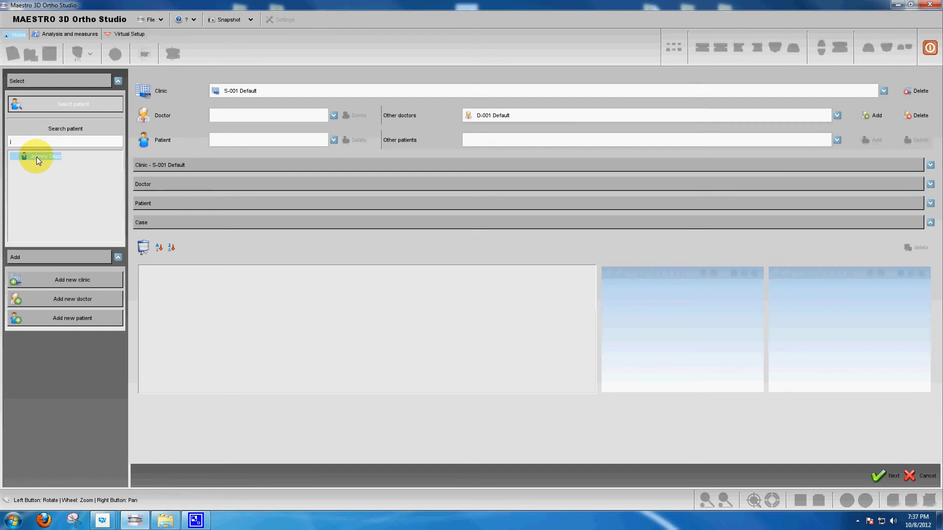
{"action": "double_click", "coordinate": [39, 158]}
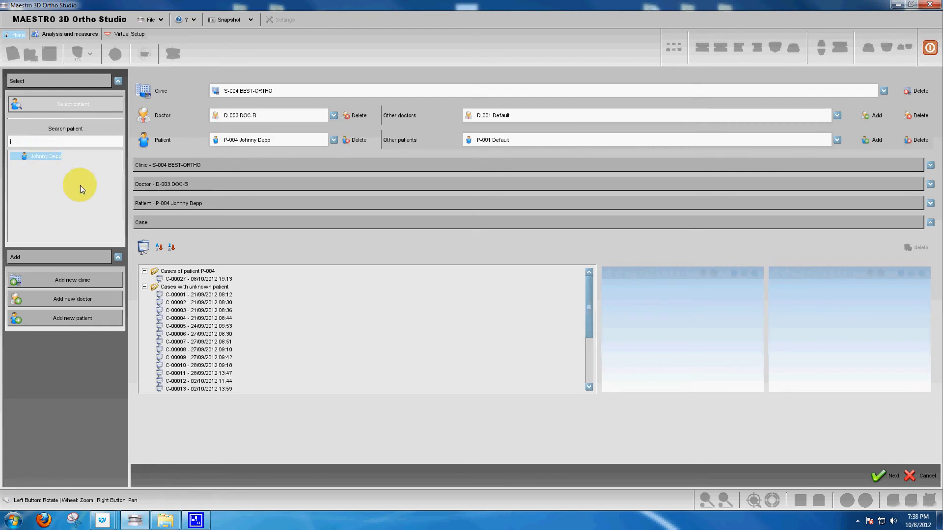
Collapse the cases with unknown patient and open the patient's own case dated 08/10/2012 19:13.
{"action": "left_click", "coordinate": [145, 287]}
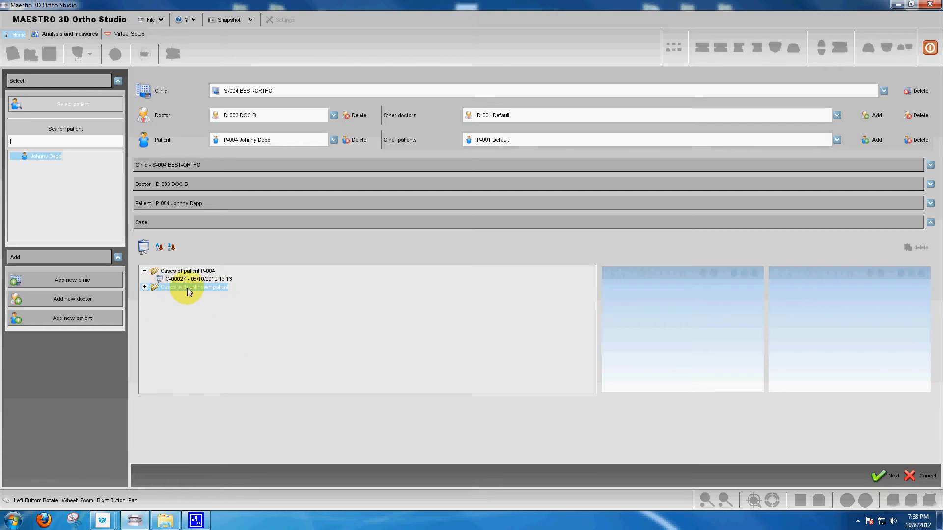
{"action": "left_click", "coordinate": [174, 279]}
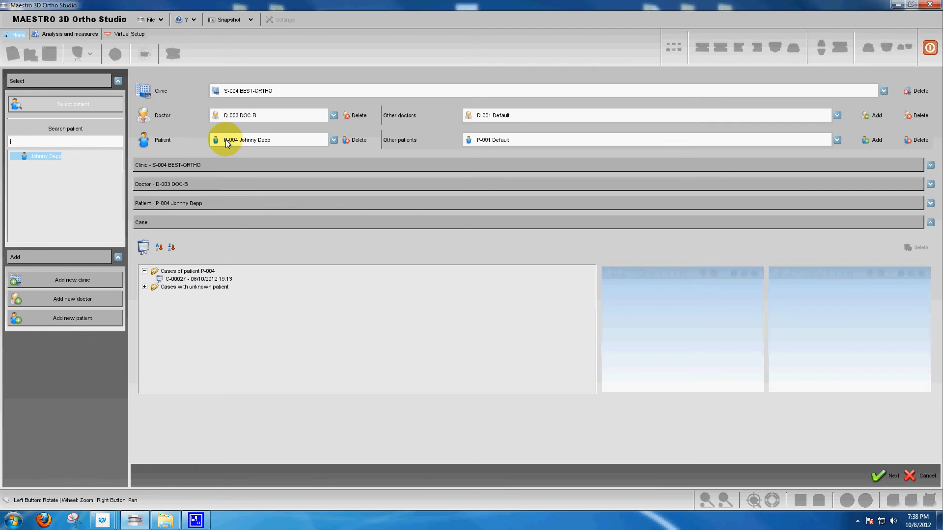
{"action": "left_click", "coordinate": [187, 281]}
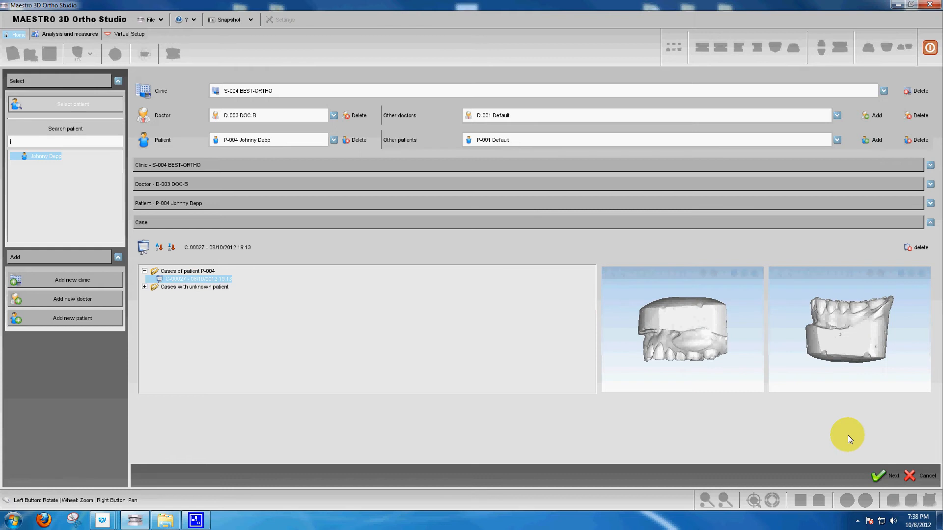
{"action": "left_click", "coordinate": [882, 476]}
Start the virtual base workflow for the loaded upper and lower dental models.
{"action": "mouse_move", "coordinate": [479, 246]}
{"action": "left_mouse_down"}
{"action": "mouse_move", "coordinate": [573, 249]}
{"action": "mouse_move", "coordinate": [458, 286]}
{"action": "mouse_move", "coordinate": [546, 300]}
{"action": "mouse_move", "coordinate": [542, 251]}
{"action": "mouse_move", "coordinate": [434, 266]}
{"action": "mouse_move", "coordinate": [531, 316]}
{"action": "mouse_move", "coordinate": [415, 304]}
{"action": "mouse_move", "coordinate": [543, 240]}
{"action": "mouse_move", "coordinate": [466, 298]}
{"action": "mouse_move", "coordinate": [443, 294]}
{"action": "mouse_move", "coordinate": [460, 265]}
{"action": "mouse_move", "coordinate": [480, 264]}
{"action": "left_mouse_up"}
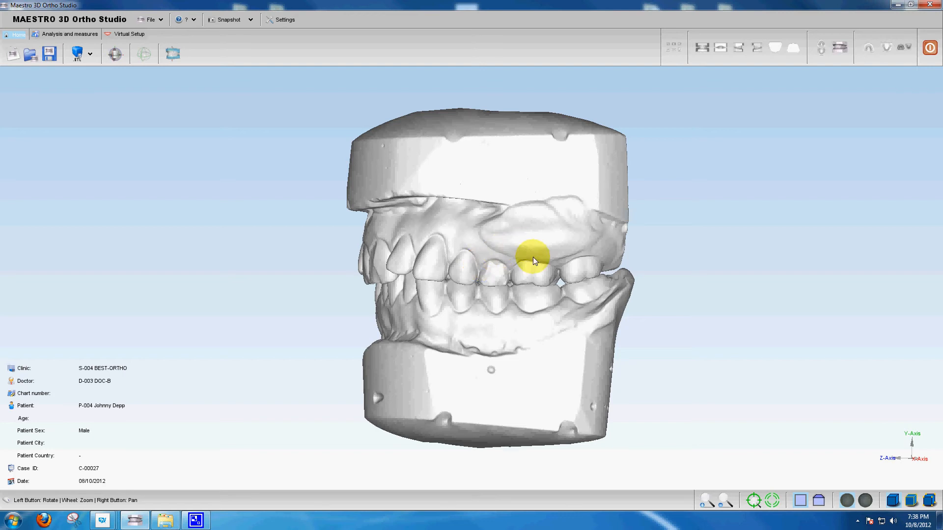
{"action": "left_click_drag", "start_coordinate": [538, 269], "coordinate": [548, 294]}
{"action": "left_click_drag", "start_coordinate": [466, 317], "coordinate": [553, 326]}
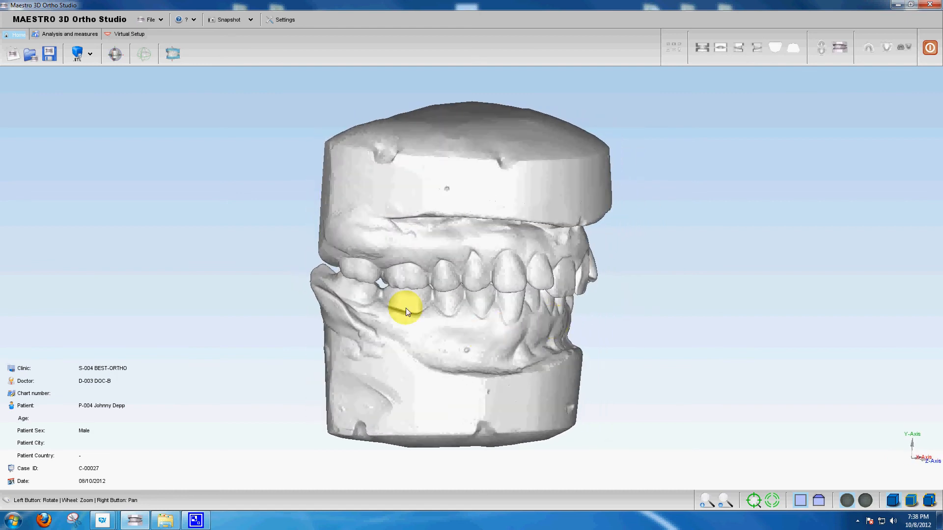
{"action": "left_click_drag", "start_coordinate": [405, 308], "coordinate": [426, 281]}
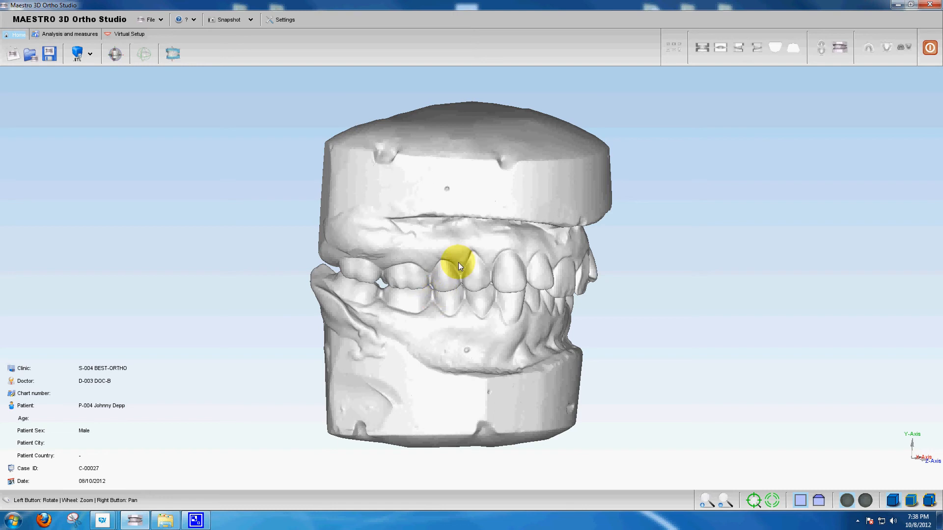
{"action": "left_click_drag", "start_coordinate": [472, 258], "coordinate": [516, 294]}
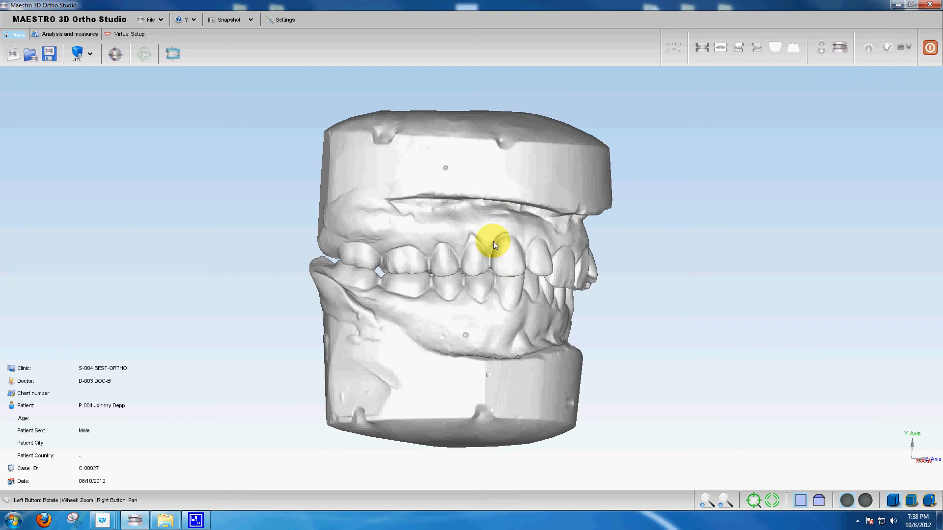
{"action": "left_click", "coordinate": [172, 54]}
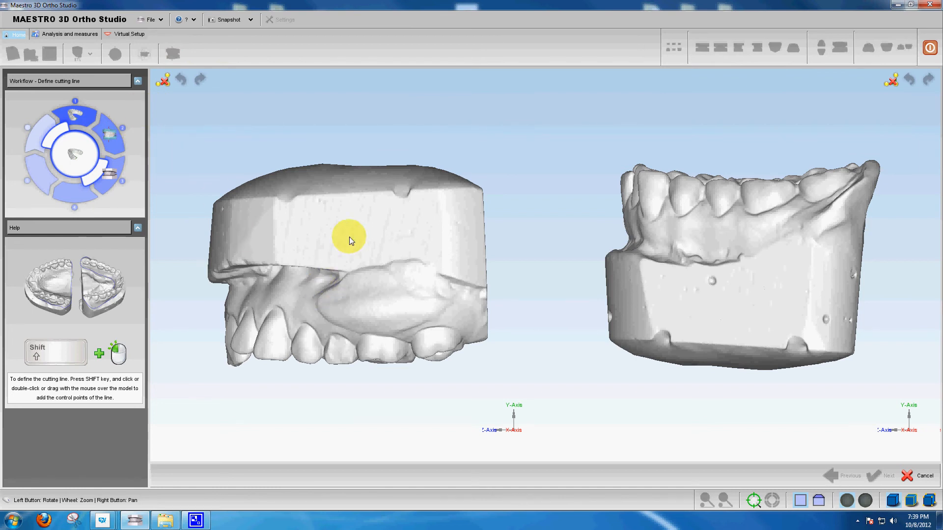
Draw the upper model's cutting line along the gum above the front and side teeth.
{"action": "left_click_drag", "start_coordinate": [364, 233], "coordinate": [467, 256]}
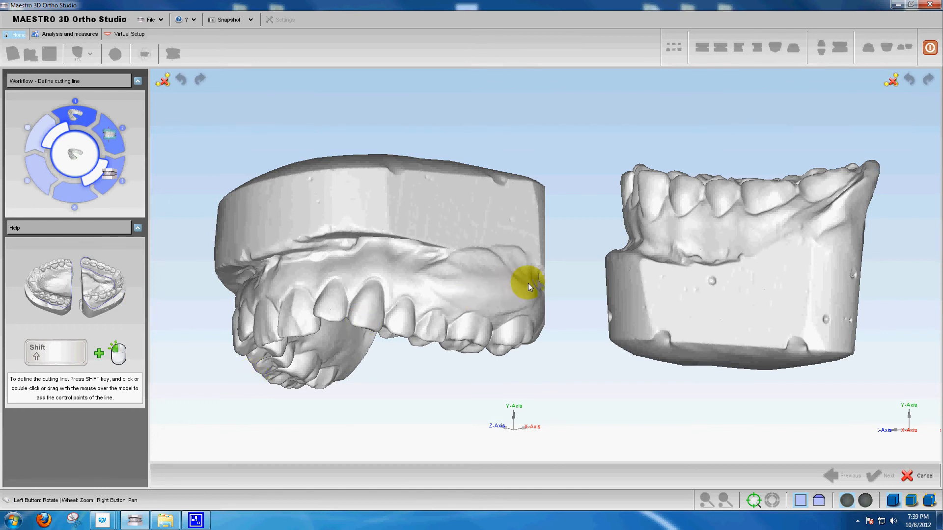
{"action": "mouse_move", "coordinate": [510, 281]}
{"action": "left_mouse_down", "text": "shift"}
{"action": "mouse_move", "coordinate": [378, 251]}
{"action": "mouse_move", "coordinate": [284, 255]}
{"action": "mouse_move", "coordinate": [330, 225]}
{"action": "mouse_move", "coordinate": [421, 231]}
{"action": "mouse_move", "coordinate": [367, 253]}
{"action": "mouse_move", "coordinate": [322, 255]}
{"action": "mouse_move", "coordinate": [331, 226]}
{"action": "mouse_move", "coordinate": [368, 237]}
{"action": "mouse_move", "coordinate": [352, 264]}
{"action": "left_mouse_up", "text": "shift"}
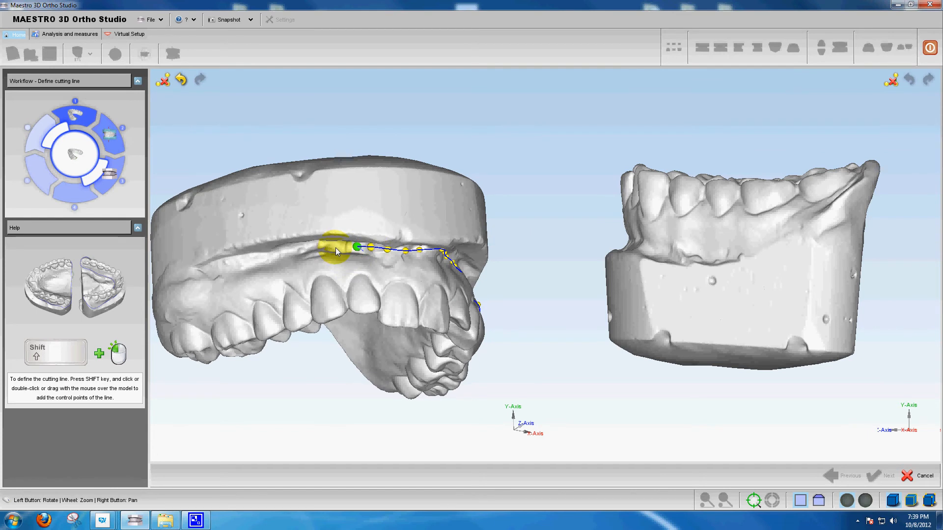
{"action": "left_click_drag", "start_coordinate": [322, 250], "coordinate": [217, 276], "text": "shift"}
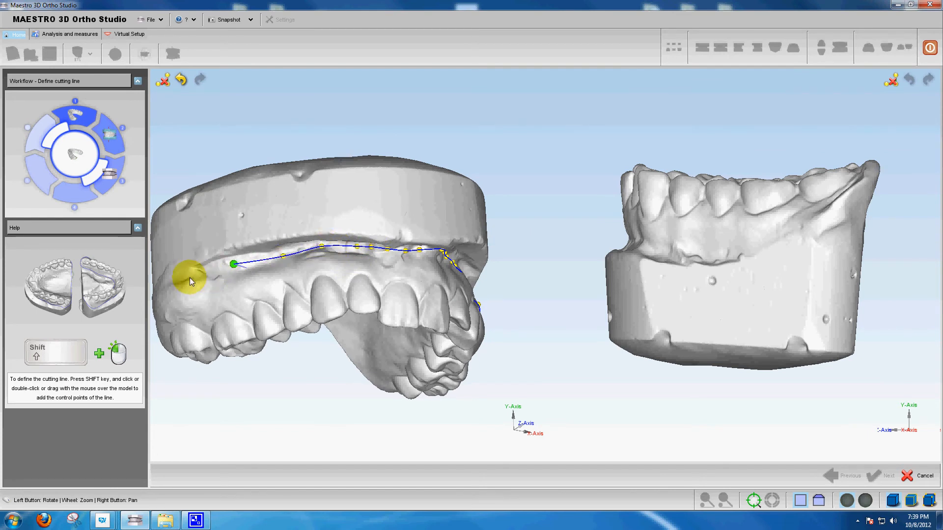
Continue the upper cutting line around the rear molar and along the back edge of the palate.
{"action": "left_click_drag", "start_coordinate": [197, 241], "coordinate": [222, 279]}
{"action": "mouse_move", "coordinate": [257, 217]}
{"action": "left_mouse_down"}
{"action": "mouse_move", "coordinate": [370, 193]}
{"action": "mouse_move", "coordinate": [341, 233]}
{"action": "mouse_move", "coordinate": [381, 174]}
{"action": "mouse_move", "coordinate": [298, 176]}
{"action": "left_mouse_up"}
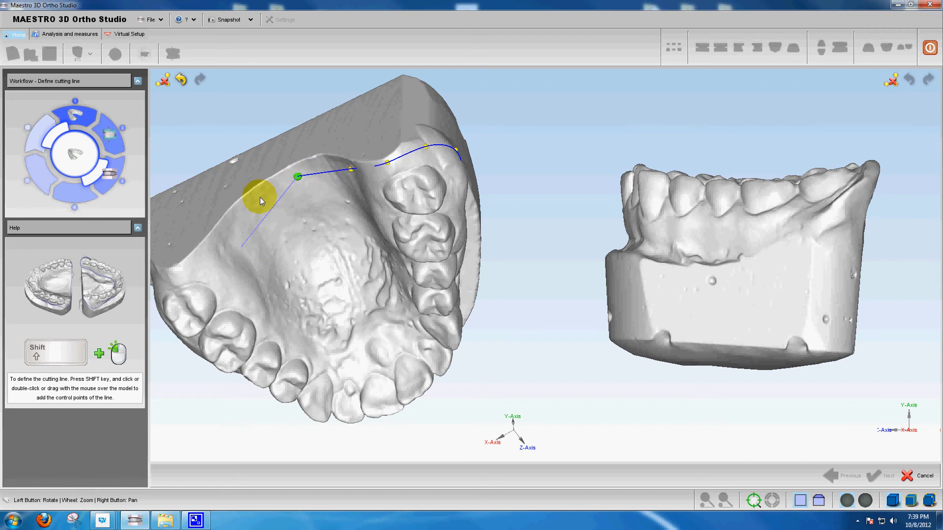
{"action": "left_click_drag", "start_coordinate": [261, 200], "coordinate": [235, 222], "text": "shift"}
{"action": "left_click", "coordinate": [209, 250], "text": "shift"}
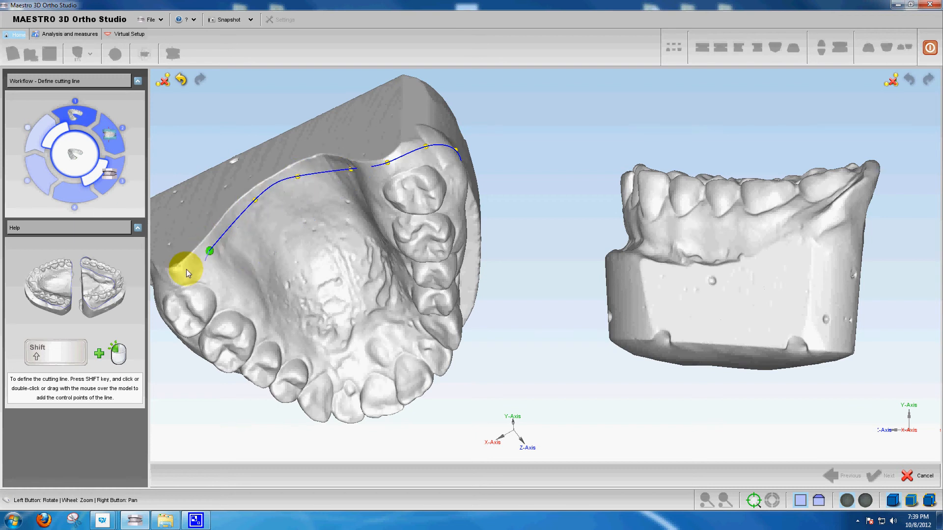
{"action": "left_click", "coordinate": [181, 272], "text": "shift"}
Close the upper cutting line around the opposite rear molar and move its cheek-side control point closer to the base.
{"action": "left_click_drag", "start_coordinate": [182, 248], "coordinate": [359, 219]}
{"action": "left_click", "coordinate": [376, 216], "text": "shift"}
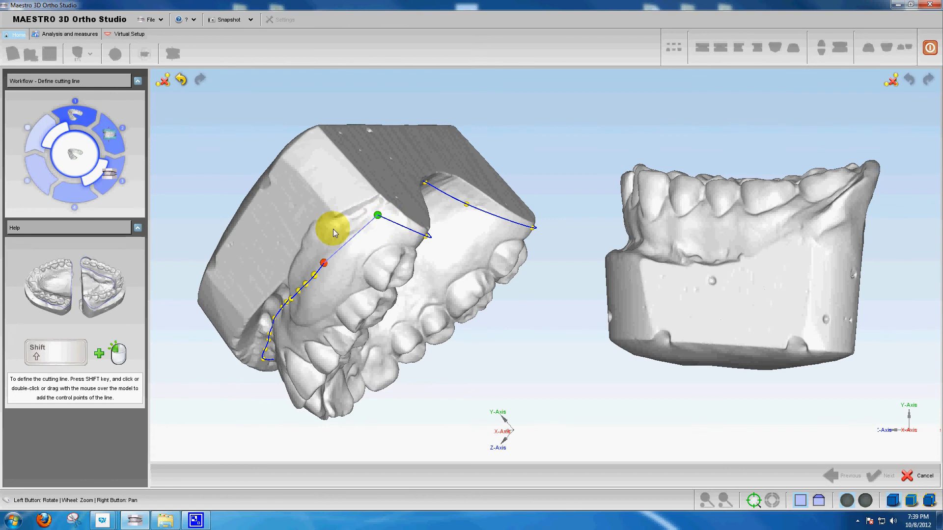
{"action": "left_click", "coordinate": [332, 229], "text": "shift"}
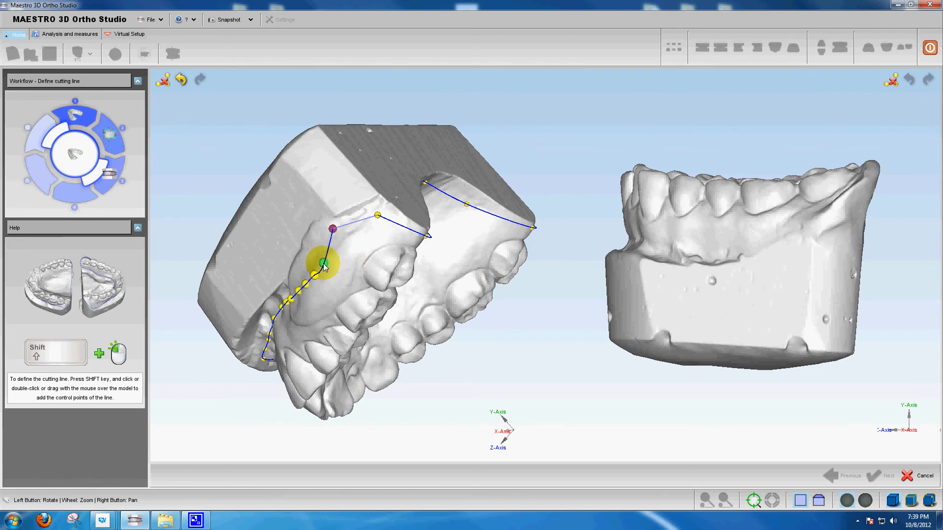
{"action": "left_click_drag", "start_coordinate": [323, 264], "coordinate": [297, 279]}
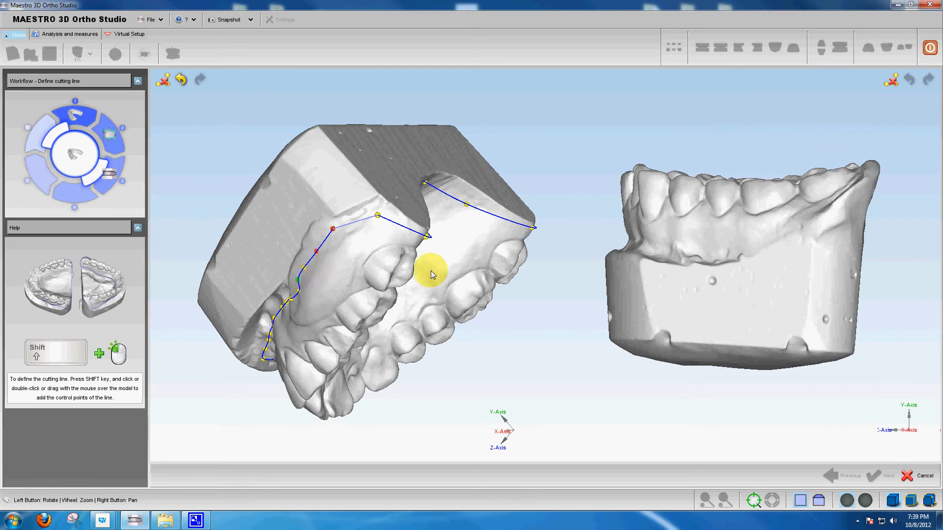
Replace the upper cutting line's control point beside the rear molars and move another one near the front teeth slightly inward.
{"action": "left_click_drag", "start_coordinate": [381, 253], "coordinate": [343, 178]}
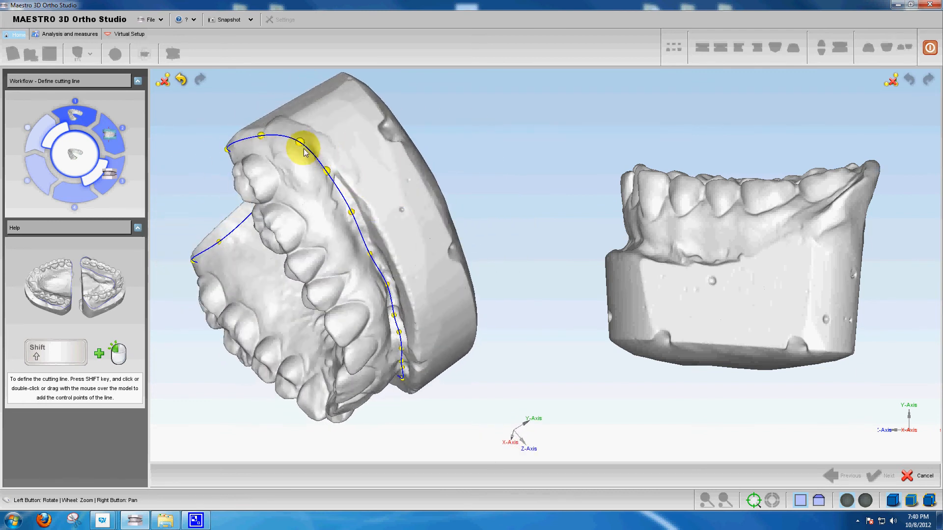
{"action": "key", "text": "Delete"}
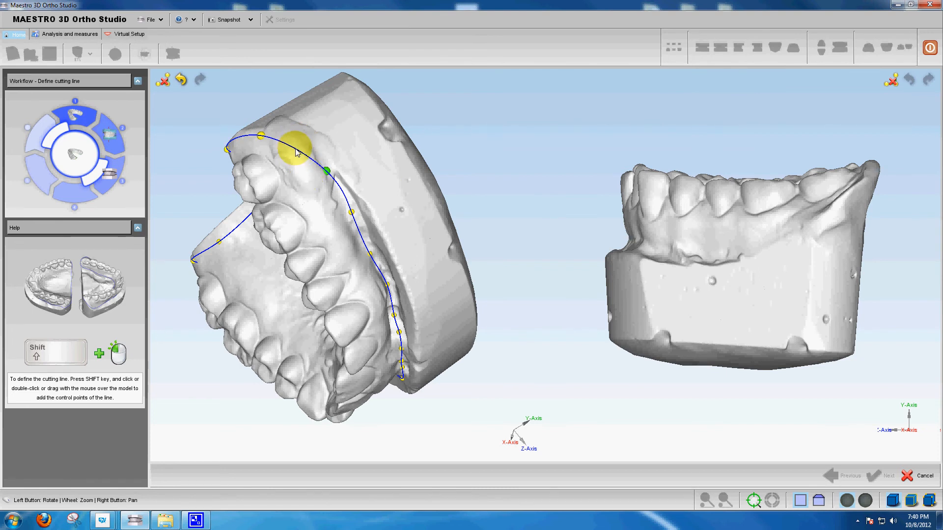
{"action": "left_click", "coordinate": [295, 149], "text": "shift"}
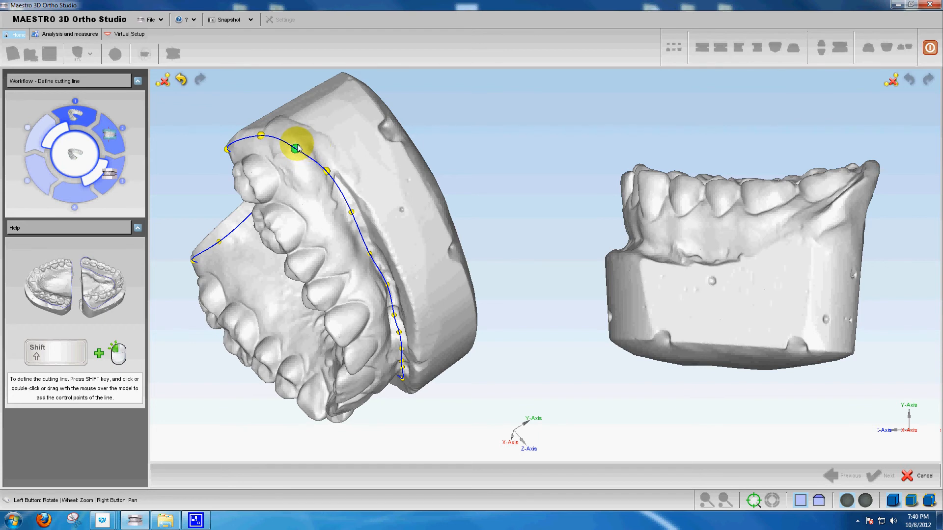
{"action": "left_click_drag", "start_coordinate": [296, 150], "coordinate": [359, 197]}
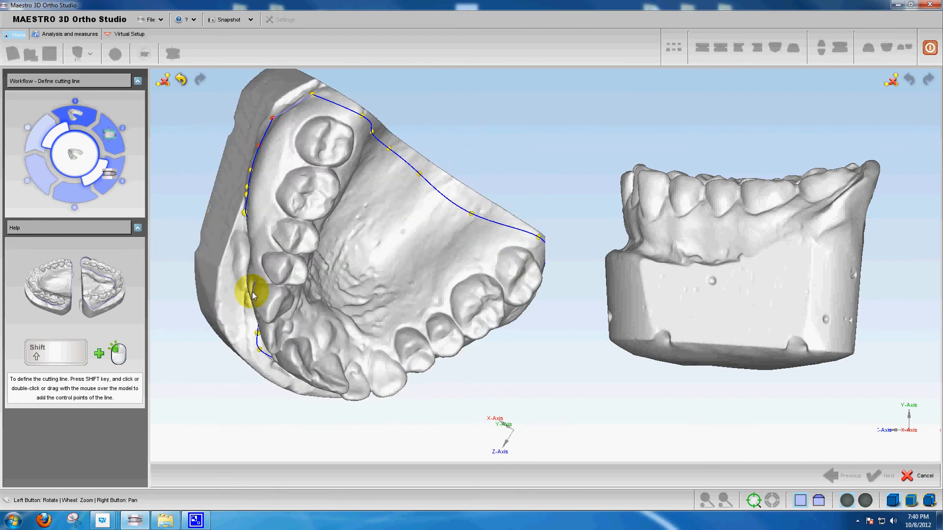
{"action": "left_click_drag", "start_coordinate": [252, 290], "coordinate": [284, 236]}
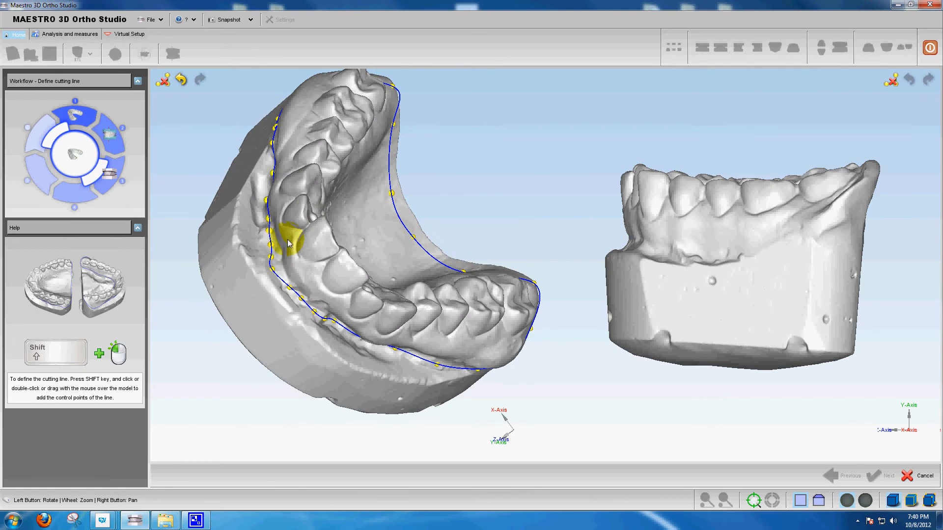
{"action": "left_click_drag", "start_coordinate": [274, 269], "coordinate": [281, 268]}
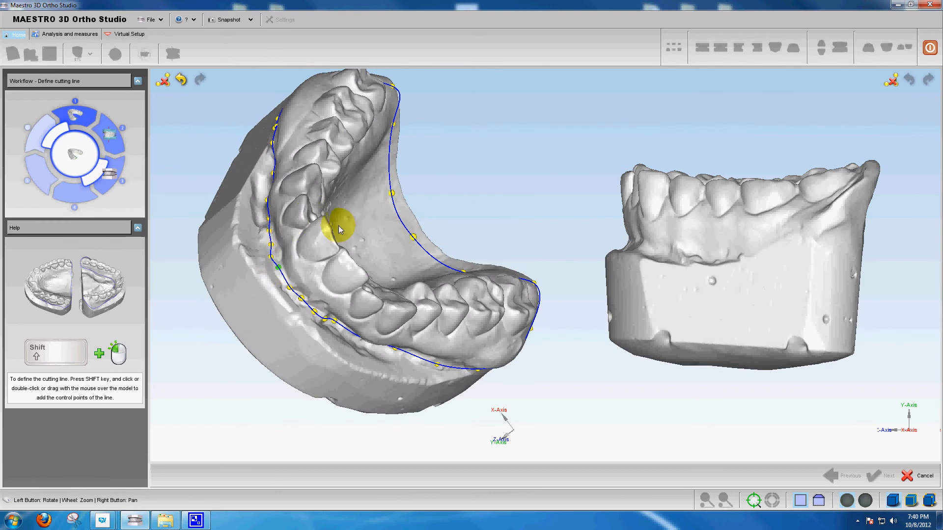
Draw the lower model's cutting line along the outer gum and around one rear molar to the tongue side.
{"action": "left_click_drag", "start_coordinate": [815, 224], "coordinate": [858, 297]}
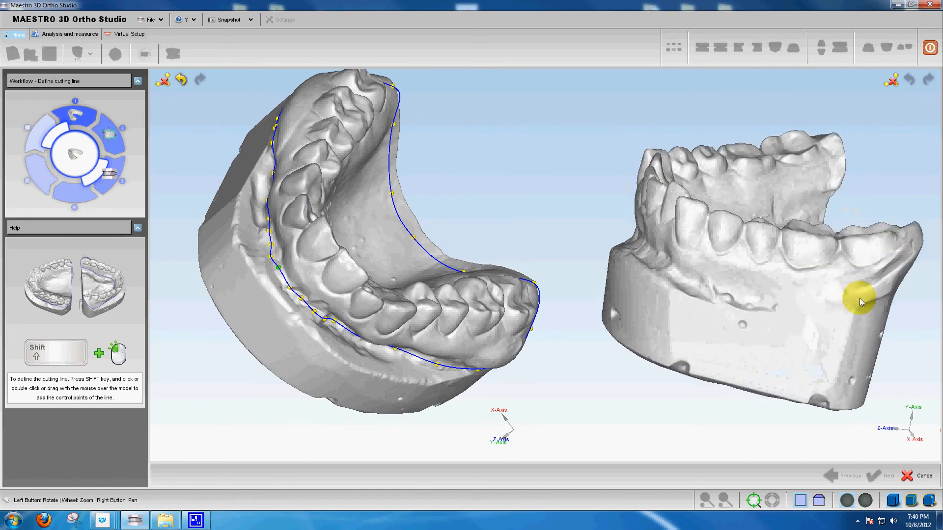
{"action": "mouse_move", "coordinate": [898, 263]}
{"action": "left_mouse_down", "text": "shift"}
{"action": "mouse_move", "coordinate": [804, 283]}
{"action": "mouse_move", "coordinate": [691, 269]}
{"action": "mouse_move", "coordinate": [644, 237]}
{"action": "mouse_move", "coordinate": [689, 231]}
{"action": "mouse_move", "coordinate": [840, 290]}
{"action": "mouse_move", "coordinate": [758, 284]}
{"action": "mouse_move", "coordinate": [721, 247]}
{"action": "mouse_move", "coordinate": [681, 129]}
{"action": "mouse_move", "coordinate": [717, 203]}
{"action": "mouse_move", "coordinate": [674, 210]}
{"action": "mouse_move", "coordinate": [643, 200]}
{"action": "mouse_move", "coordinate": [652, 152]}
{"action": "mouse_move", "coordinate": [673, 131]}
{"action": "left_mouse_up", "text": "shift"}
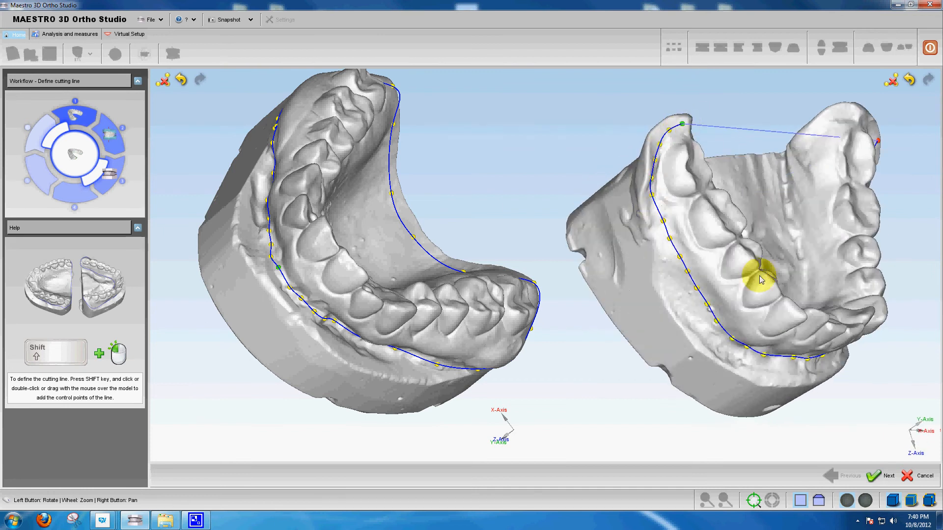
{"action": "mouse_move", "coordinate": [751, 274]}
{"action": "left_mouse_down"}
{"action": "mouse_move", "coordinate": [604, 231]}
{"action": "mouse_move", "coordinate": [711, 145]}
{"action": "mouse_move", "coordinate": [691, 234]}
{"action": "left_mouse_up"}
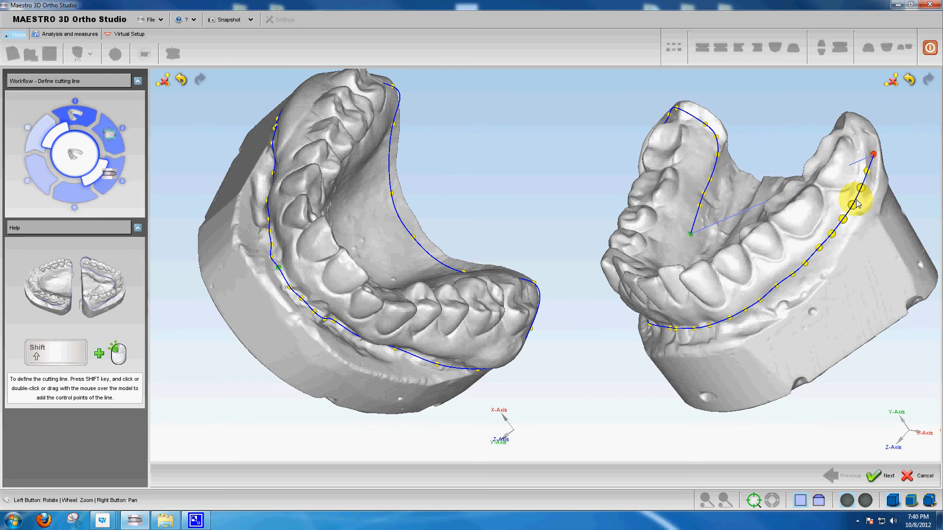
Extend the lower cutting line along the tongue side of the dental arch.
{"action": "left_click_drag", "start_coordinate": [855, 204], "coordinate": [684, 243]}
{"action": "left_click_drag", "start_coordinate": [850, 243], "coordinate": [708, 238]}
{"action": "mouse_move", "coordinate": [726, 197]}
{"action": "left_mouse_down", "text": "shift"}
{"action": "mouse_move", "coordinate": [659, 291]}
{"action": "mouse_move", "coordinate": [638, 314]}
{"action": "mouse_move", "coordinate": [613, 313]}
{"action": "left_mouse_up", "text": "shift"}
Close the lower cutting line behind the remaining rear molar and move its inner control point outward.
{"action": "left_click_drag", "start_coordinate": [732, 298], "coordinate": [855, 315]}
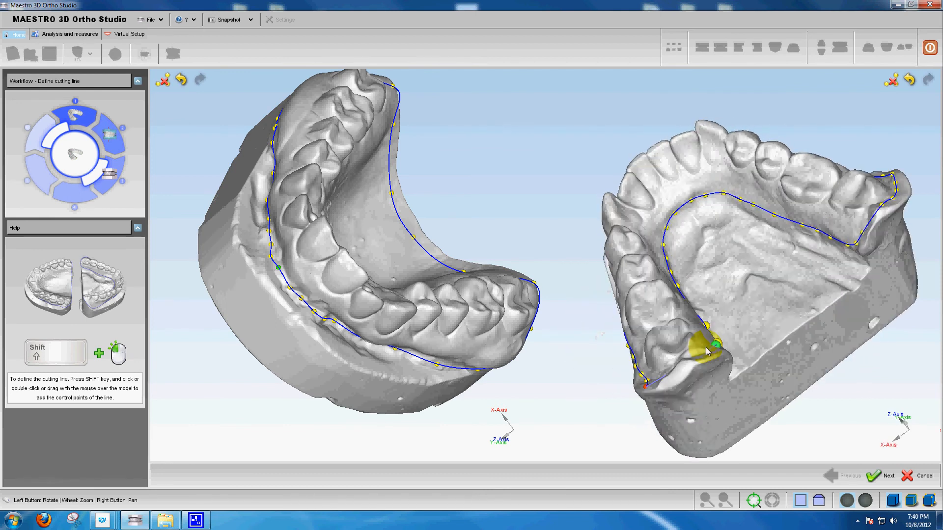
{"action": "left_click_drag", "start_coordinate": [696, 359], "coordinate": [658, 375], "text": "shift"}
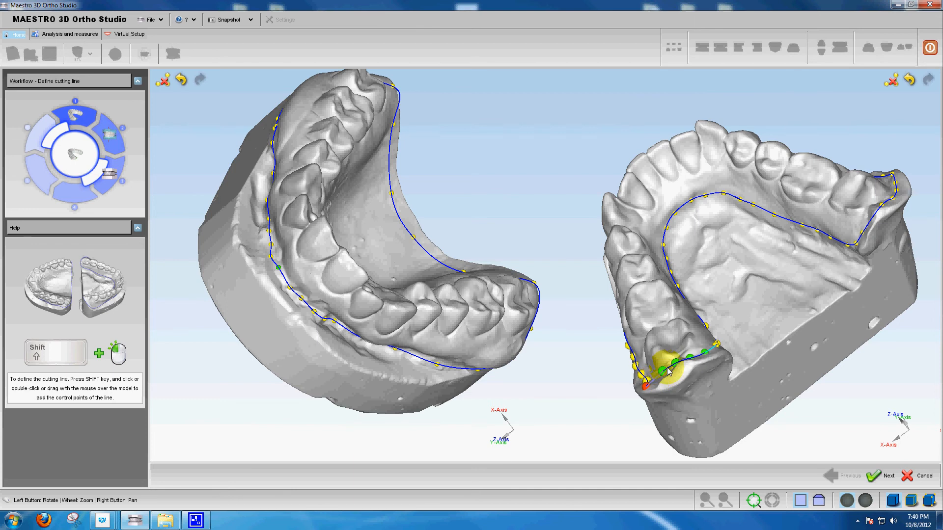
{"action": "left_click_drag", "start_coordinate": [760, 287], "coordinate": [806, 350]}
{"action": "mouse_move", "coordinate": [745, 414]}
{"action": "left_mouse_down", "text": "shift"}
{"action": "mouse_move", "coordinate": [700, 441]}
{"action": "mouse_move", "coordinate": [754, 424]}
{"action": "left_mouse_up", "text": "shift"}
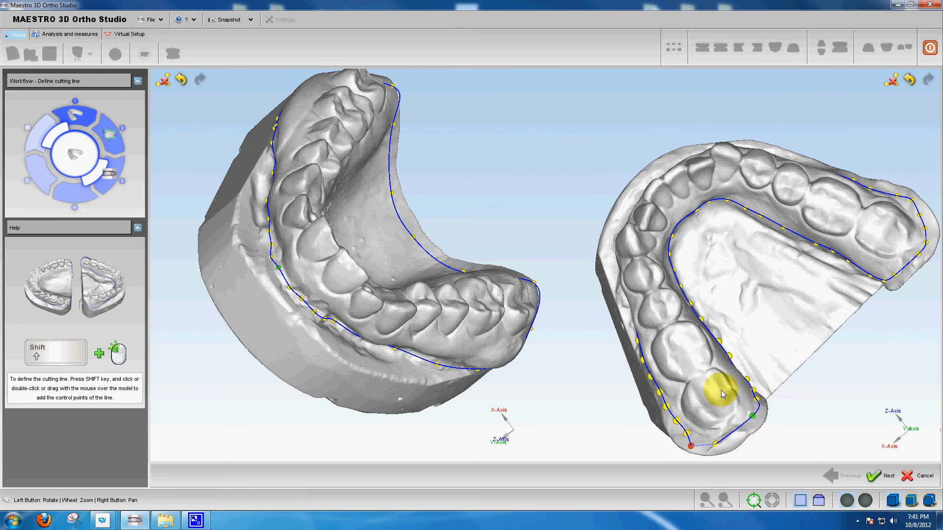
Accept both cutting lines and continue to positioning the virtual base.
{"action": "left_click_drag", "start_coordinate": [717, 391], "coordinate": [743, 202]}
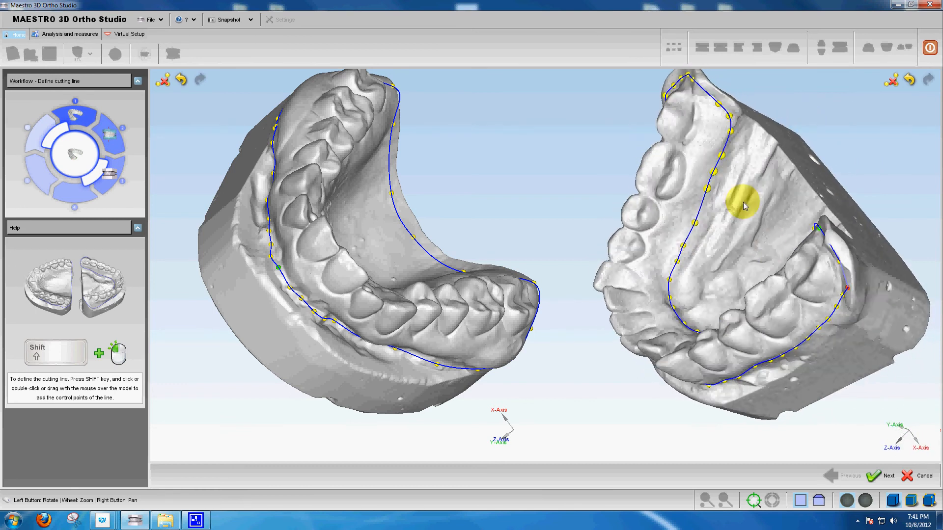
{"action": "left_click", "coordinate": [883, 480]}
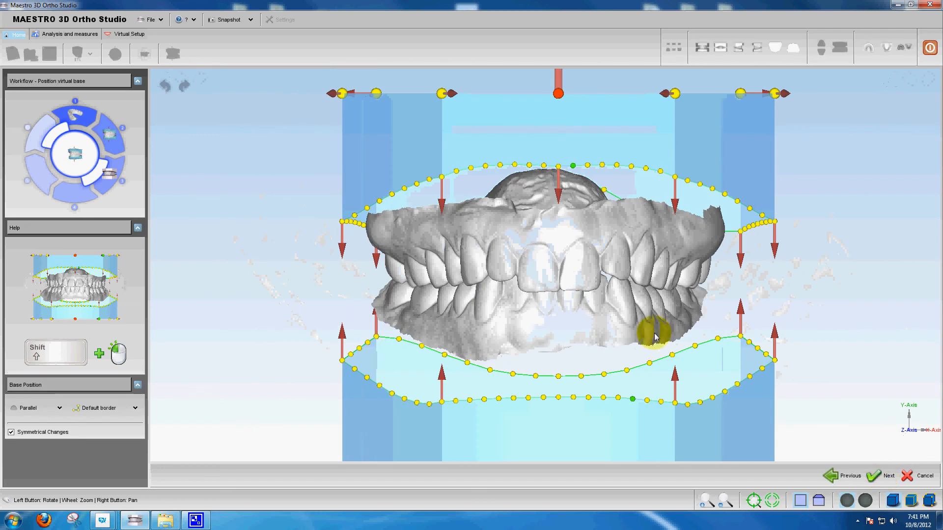
{"action": "left_click_drag", "start_coordinate": [654, 337], "coordinate": [626, 294]}
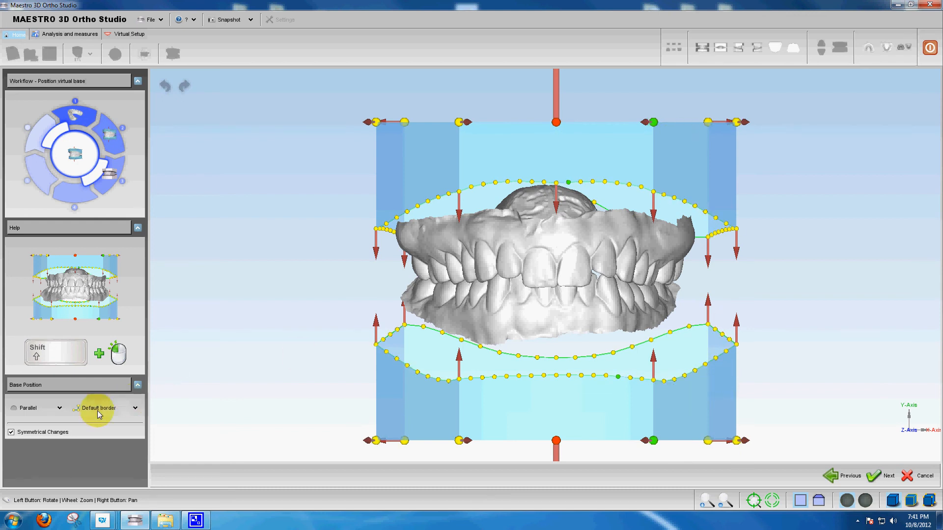
Set the virtual base type to Ricketts, keeping the default border.
{"action": "left_click", "coordinate": [58, 408]}
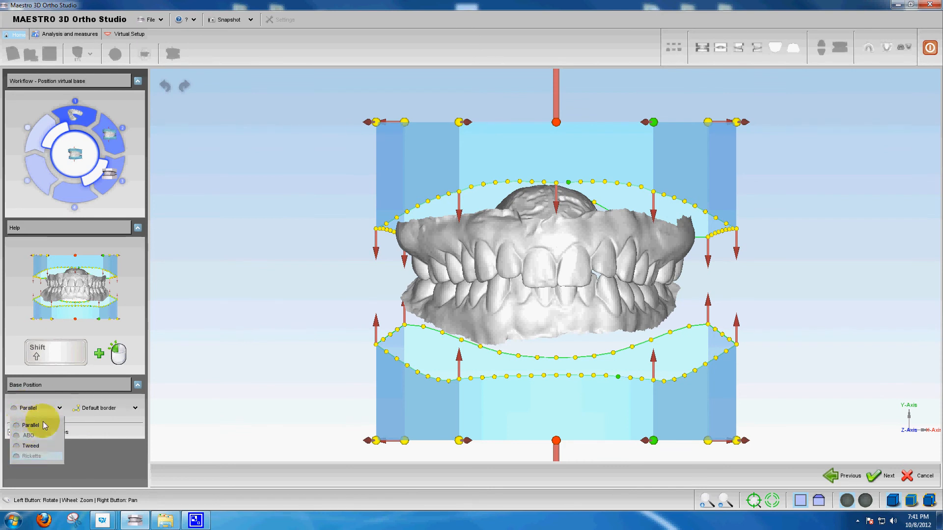
{"action": "left_click", "coordinate": [18, 456]}
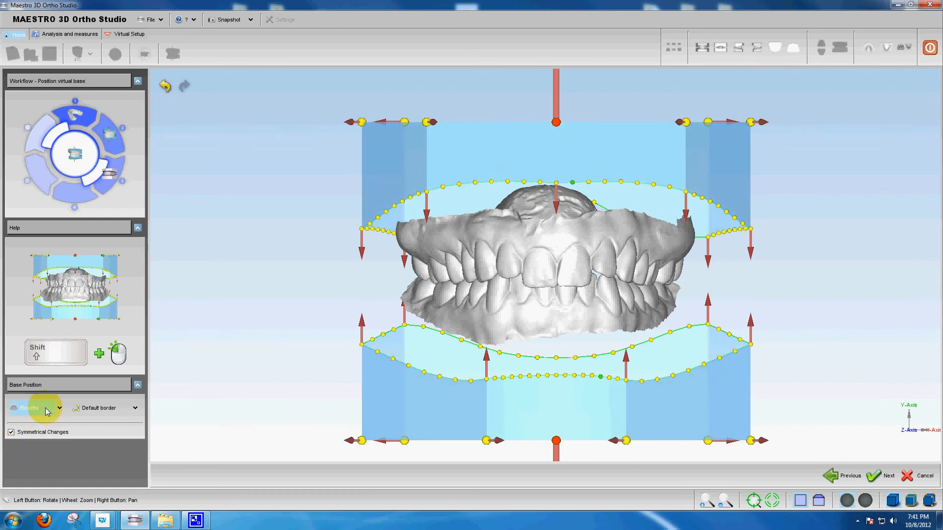
{"action": "left_click", "coordinate": [735, 200]}
{"action": "scroll", "coordinate": [741, 216], "scroll_direction": "down", "scroll_amount": 3}
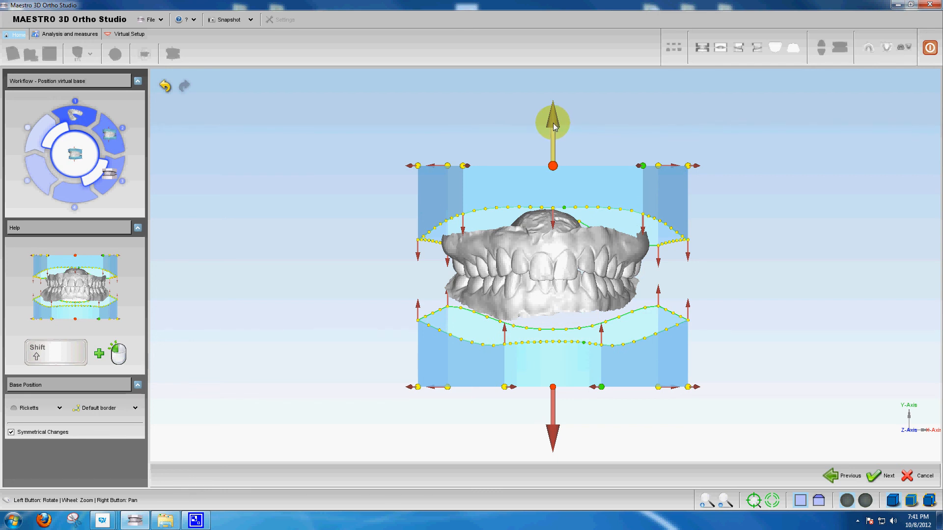
Try symmetrical changes by lowering and restoring the bases' heights and shifting both base borders away from the models.
{"action": "left_click_drag", "start_coordinate": [553, 127], "coordinate": [554, 178]}
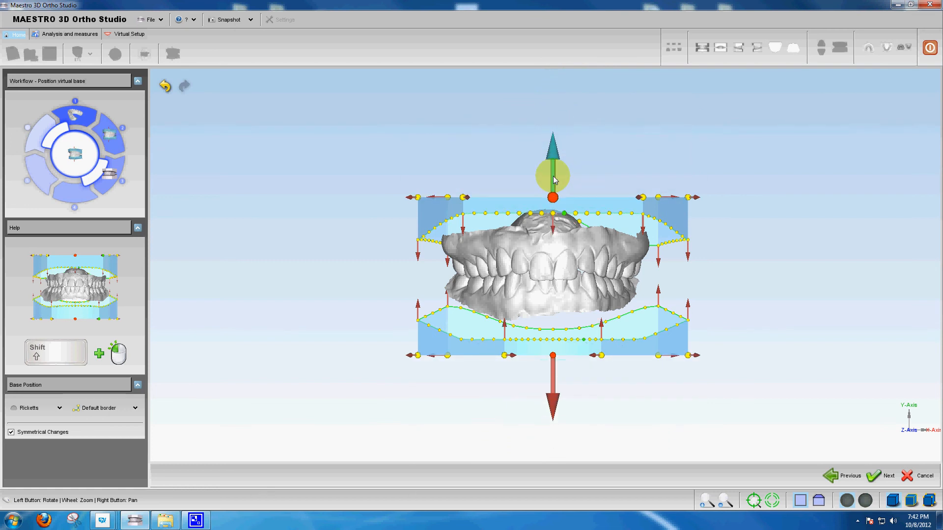
{"action": "left_click_drag", "start_coordinate": [555, 171], "coordinate": [560, 146]}
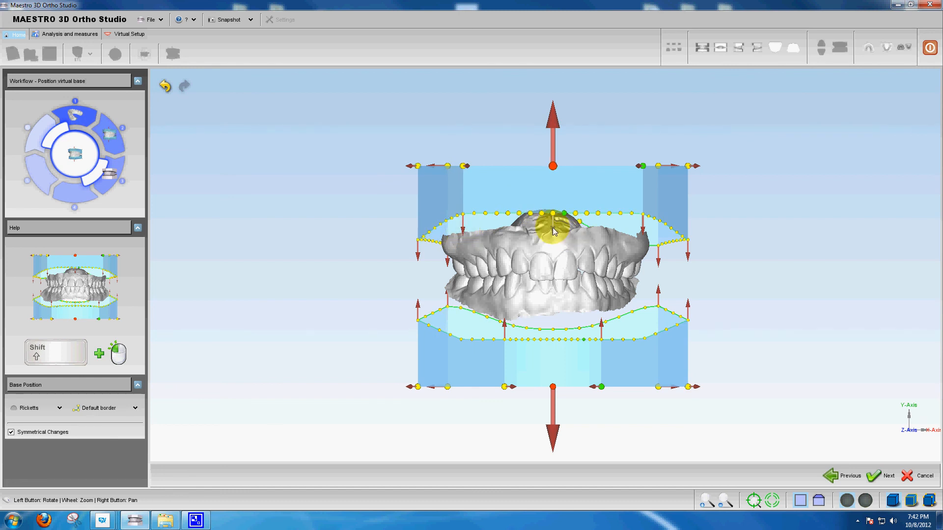
{"action": "left_click_drag", "start_coordinate": [553, 233], "coordinate": [552, 199]}
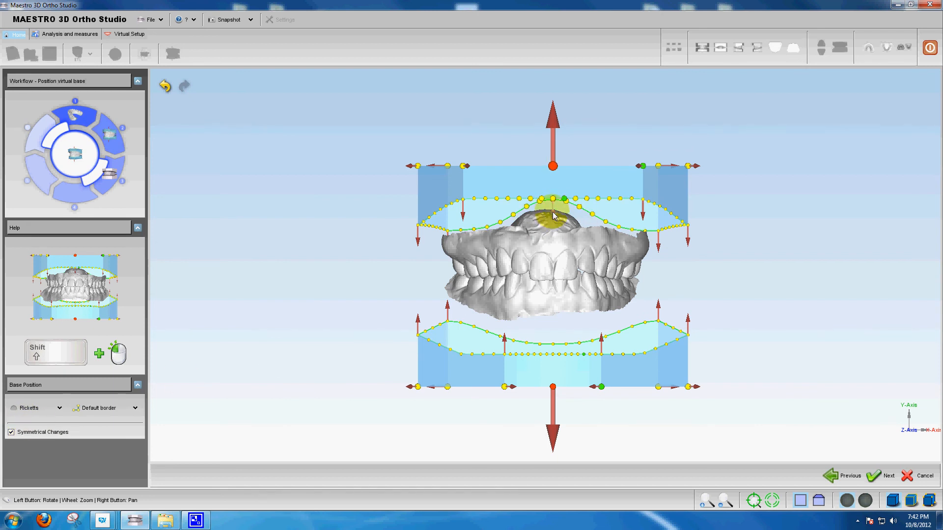
{"action": "mouse_move", "coordinate": [553, 218]}
{"action": "left_mouse_down"}
{"action": "mouse_move", "coordinate": [551, 242]}
{"action": "mouse_move", "coordinate": [552, 206]}
{"action": "left_mouse_up"}
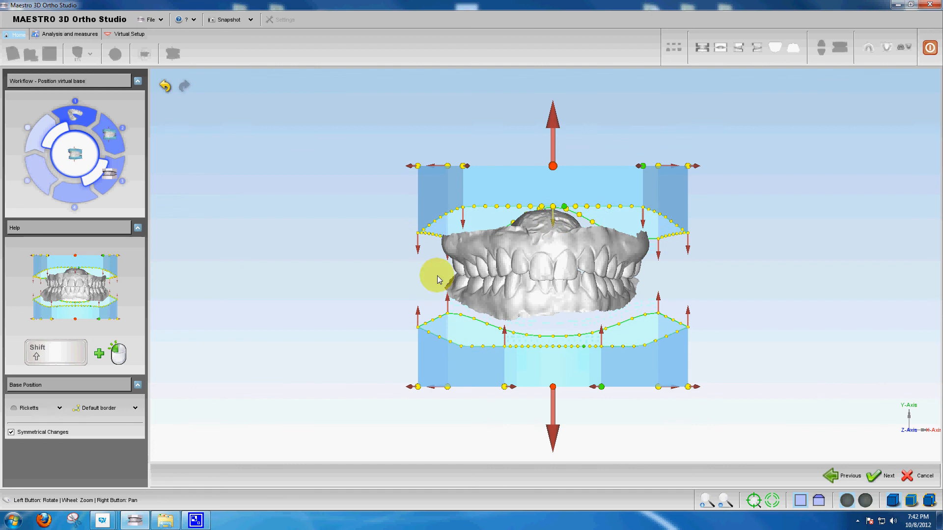
Turn off symmetrical changes, move the upper and lower base borders independently closer to the gums, and generate the bases.
{"action": "left_click", "coordinate": [10, 432]}
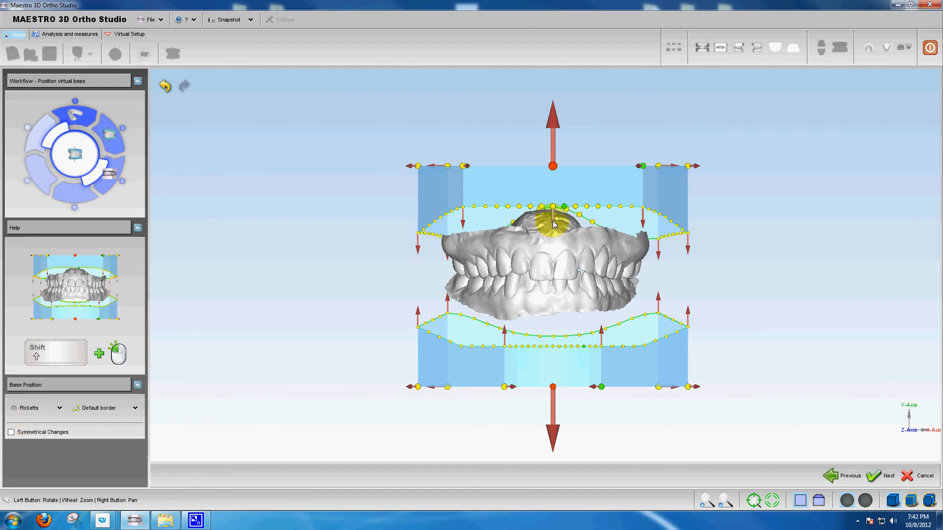
{"action": "left_click_drag", "start_coordinate": [553, 225], "coordinate": [558, 241]}
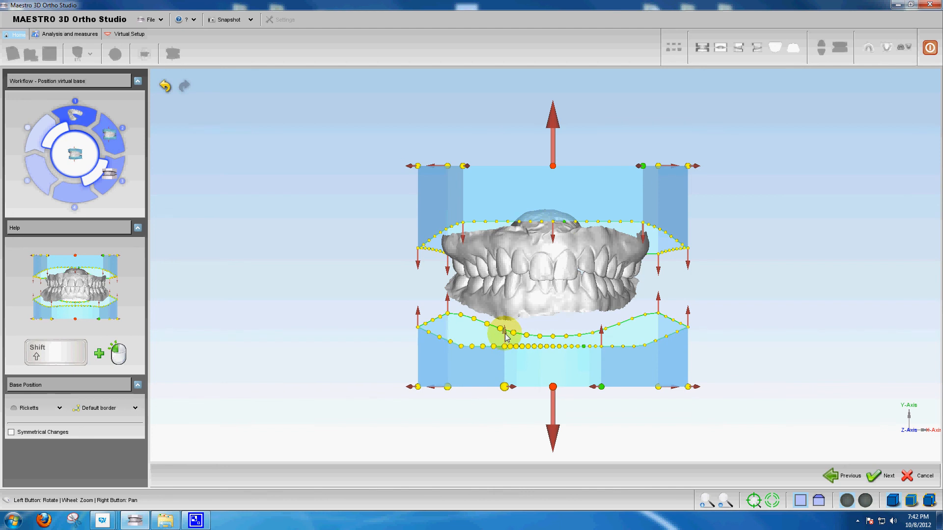
{"action": "mouse_move", "coordinate": [506, 334]}
{"action": "left_mouse_down"}
{"action": "mouse_move", "coordinate": [511, 301]}
{"action": "mouse_move", "coordinate": [514, 317]}
{"action": "mouse_move", "coordinate": [505, 316]}
{"action": "left_mouse_up"}
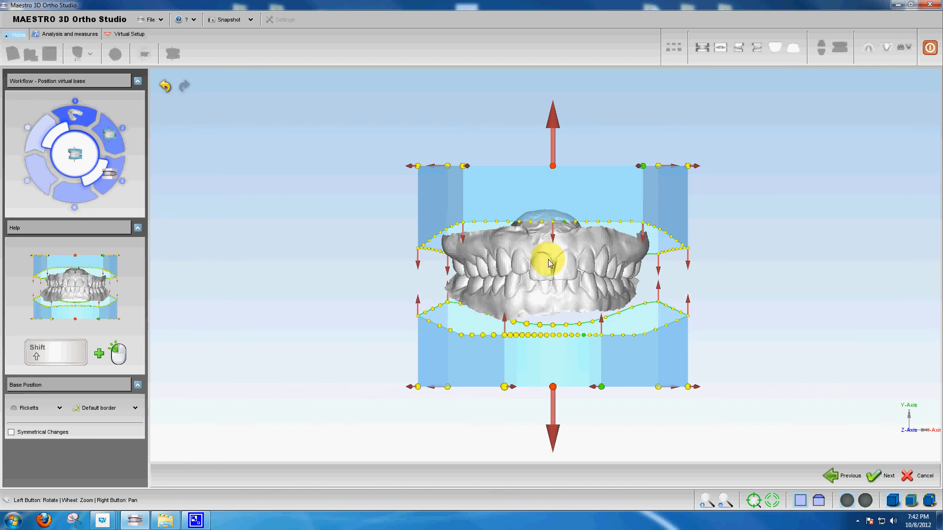
{"action": "left_click_drag", "start_coordinate": [553, 237], "coordinate": [556, 234]}
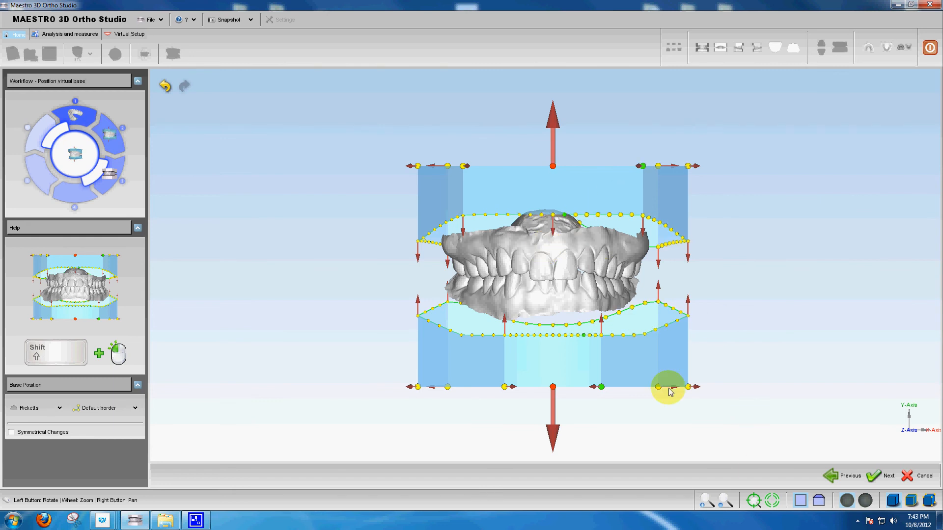
{"action": "left_click", "coordinate": [882, 477]}
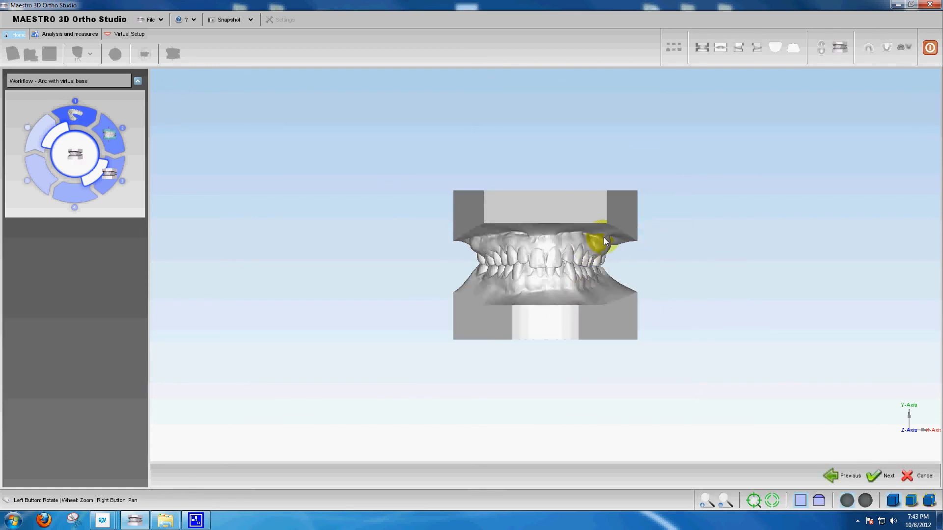
Inspect the generated bases from the side and front, including the lower and upper models on their own.
{"action": "left_click_drag", "start_coordinate": [579, 234], "coordinate": [596, 210]}
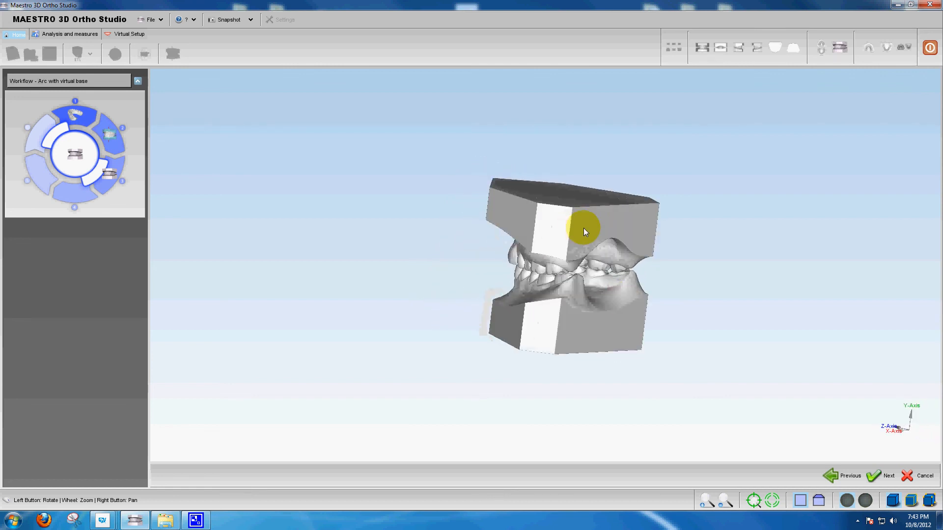
{"action": "left_click", "coordinate": [702, 47]}
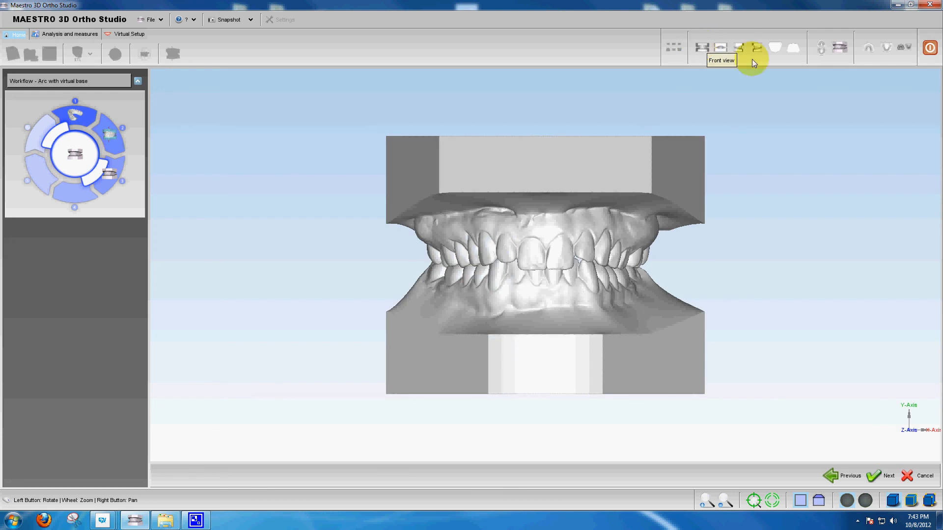
{"action": "left_click", "coordinate": [886, 48]}
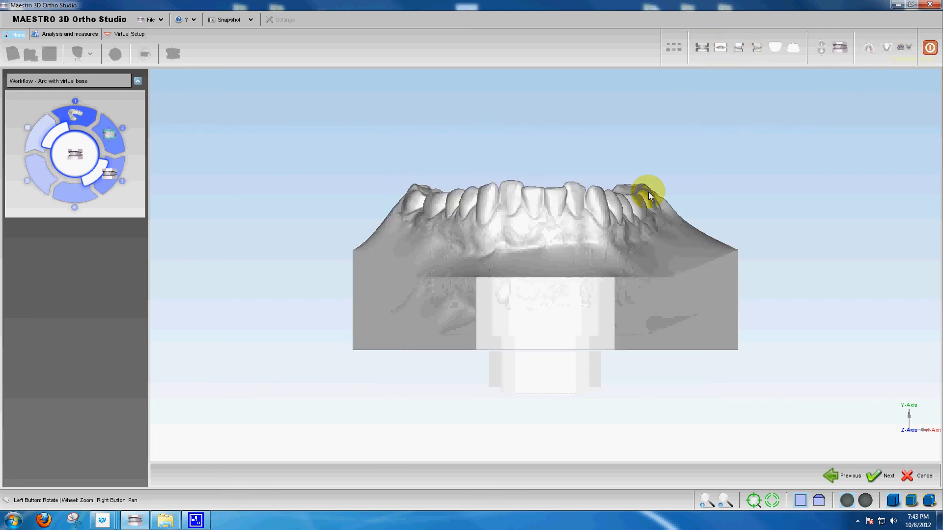
{"action": "left_click_drag", "start_coordinate": [649, 195], "coordinate": [609, 251]}
{"action": "left_click", "coordinate": [869, 48]}
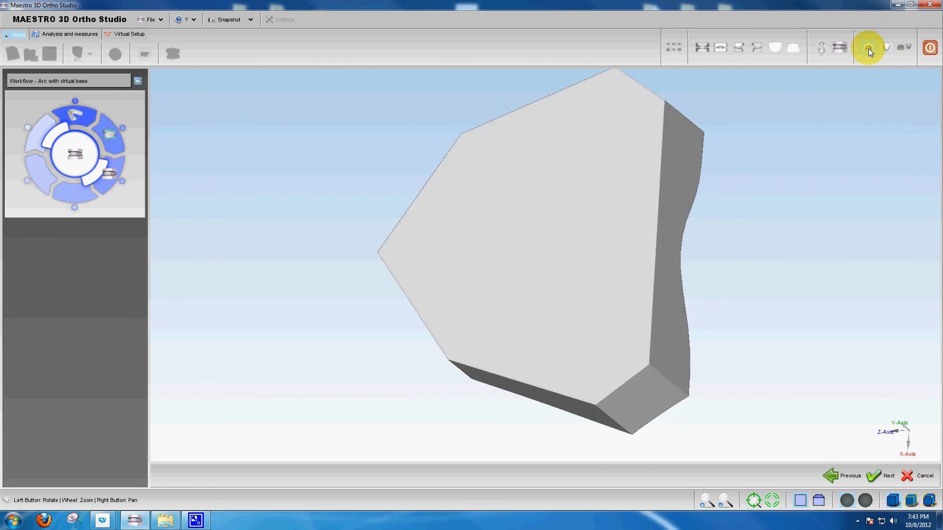
{"action": "left_click_drag", "start_coordinate": [742, 119], "coordinate": [481, 247]}
Go back through base positioning to the cutting lines, review them on both models, and return to base positioning.
{"action": "left_click", "coordinate": [843, 476]}
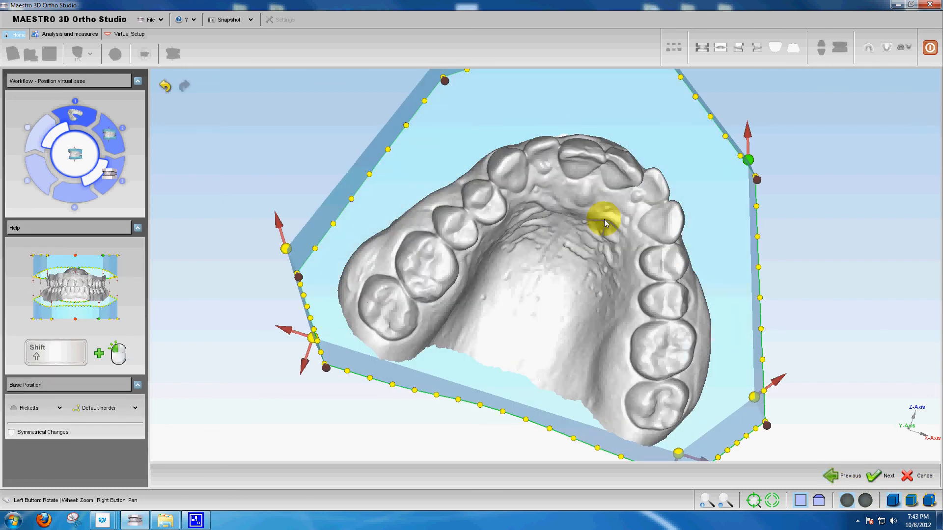
{"action": "left_click", "coordinate": [701, 53]}
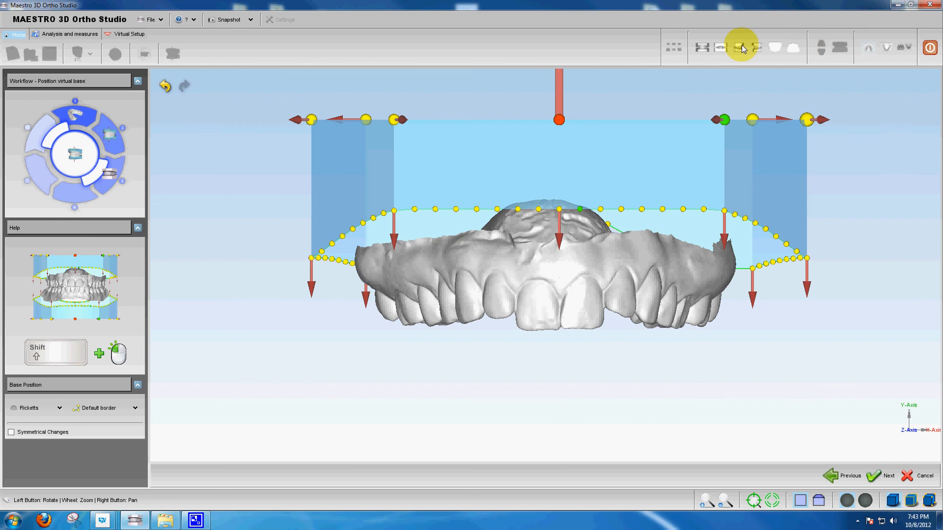
{"action": "scroll", "coordinate": [701, 293], "scroll_direction": "up", "scroll_amount": 2}
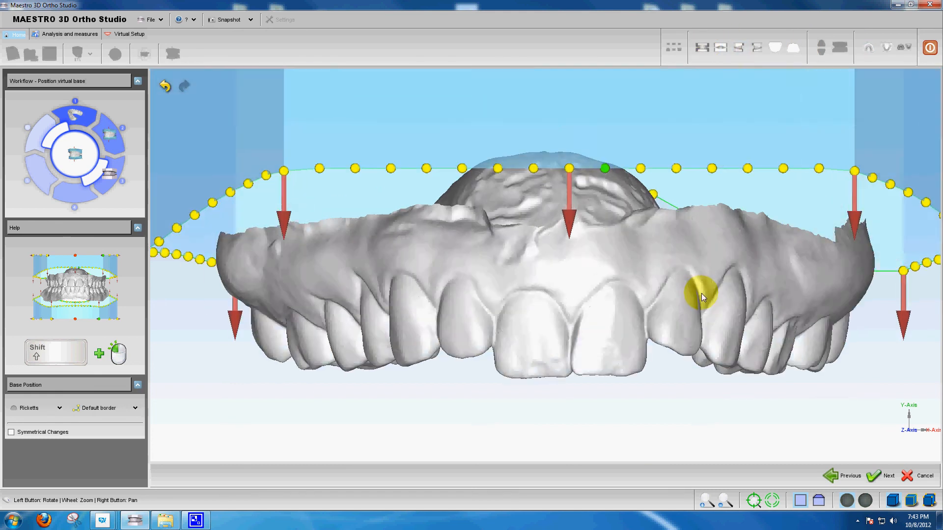
{"action": "scroll", "coordinate": [701, 293], "scroll_direction": "down", "scroll_amount": 4}
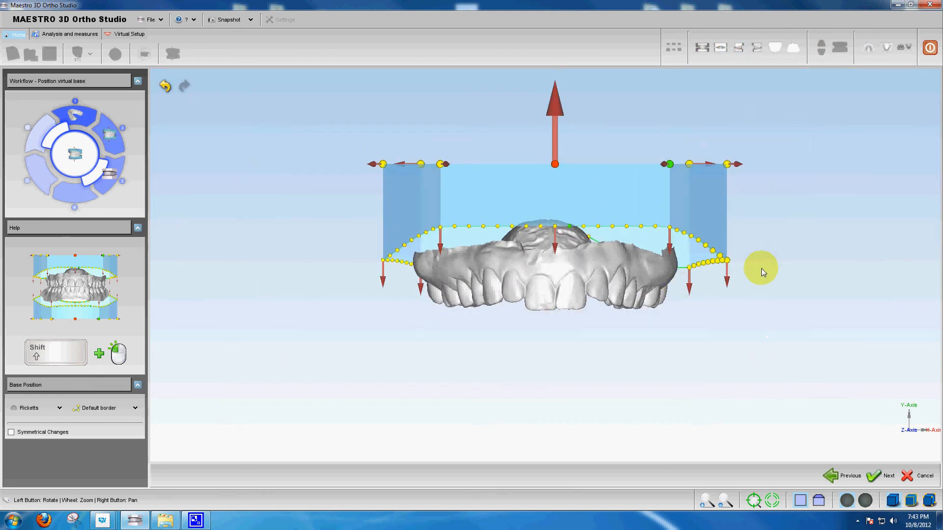
{"action": "left_click", "coordinate": [841, 475]}
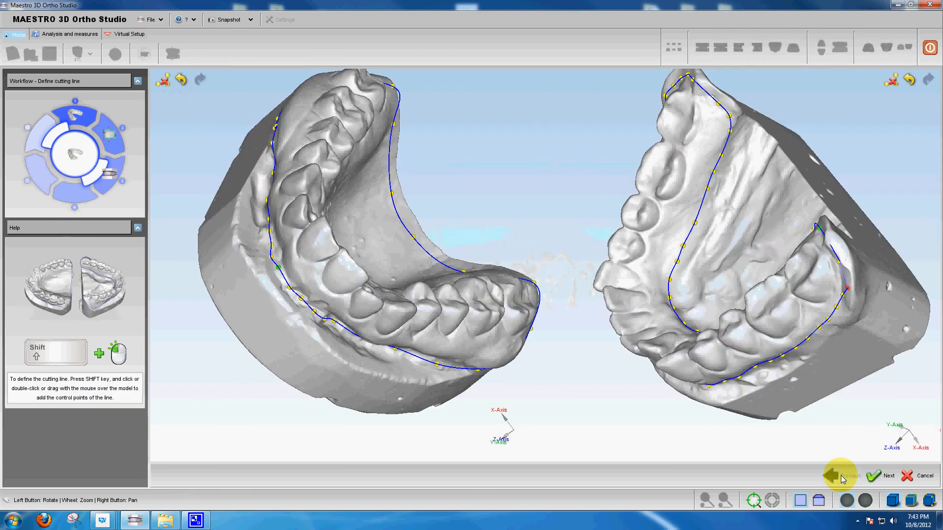
{"action": "left_click_drag", "start_coordinate": [800, 199], "coordinate": [688, 203]}
{"action": "left_click_drag", "start_coordinate": [362, 205], "coordinate": [307, 221]}
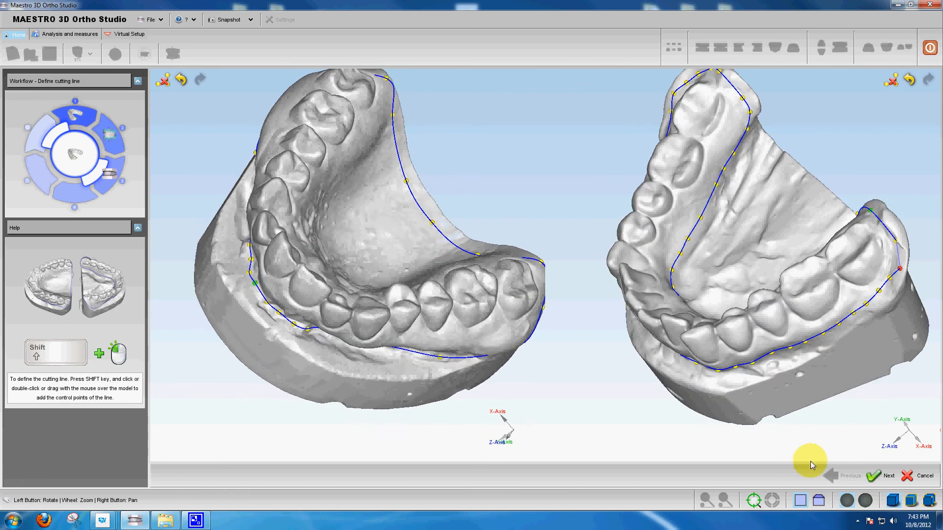
{"action": "left_click", "coordinate": [881, 476]}
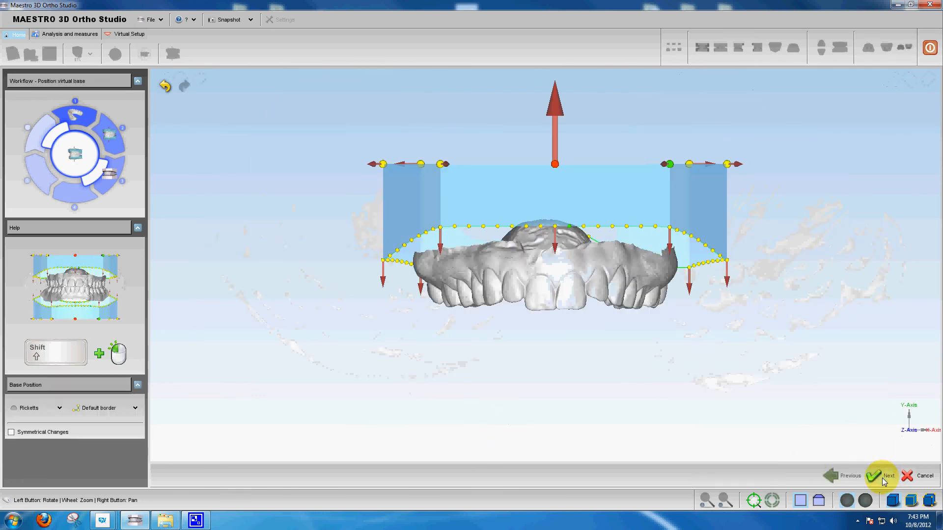
Show both models with symmetrical changes on and move both base borders well away from the gums.
{"action": "left_click", "coordinate": [887, 48]}
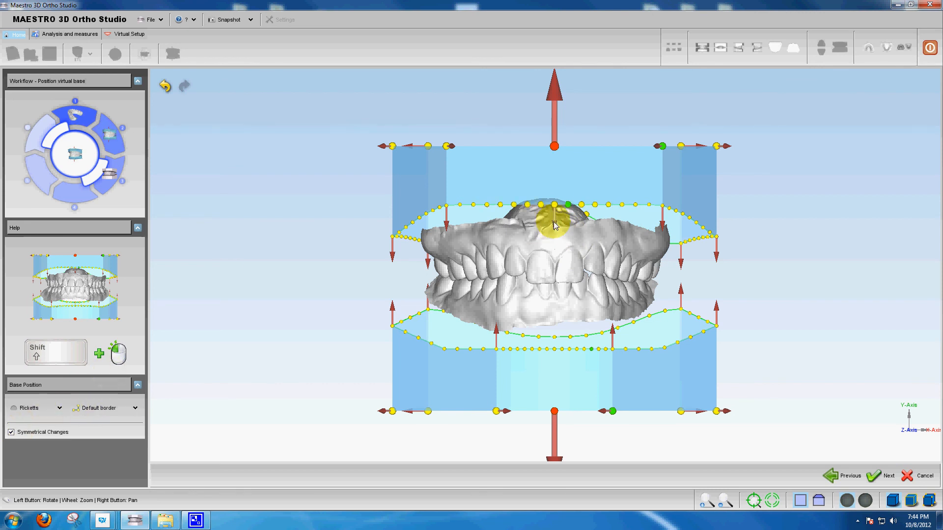
{"action": "left_click_drag", "start_coordinate": [556, 215], "coordinate": [555, 169]}
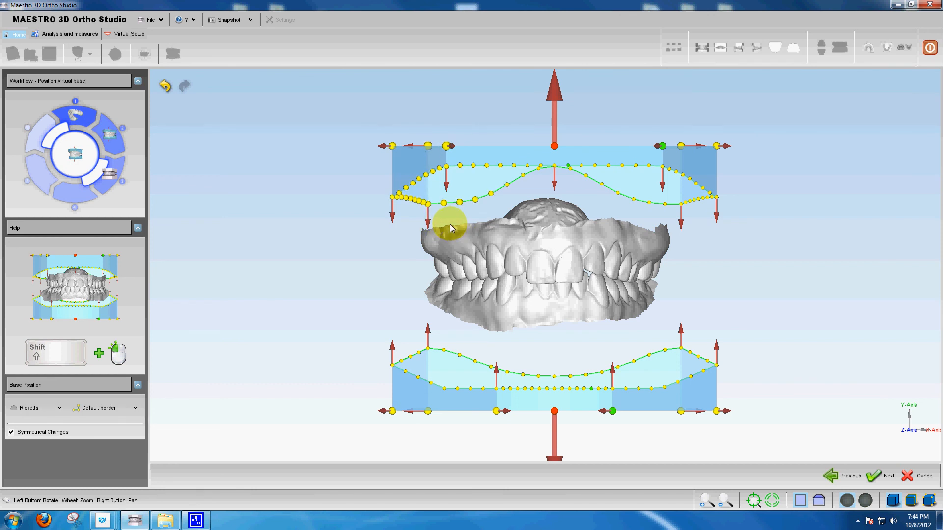
{"action": "left_click", "coordinate": [877, 477]}
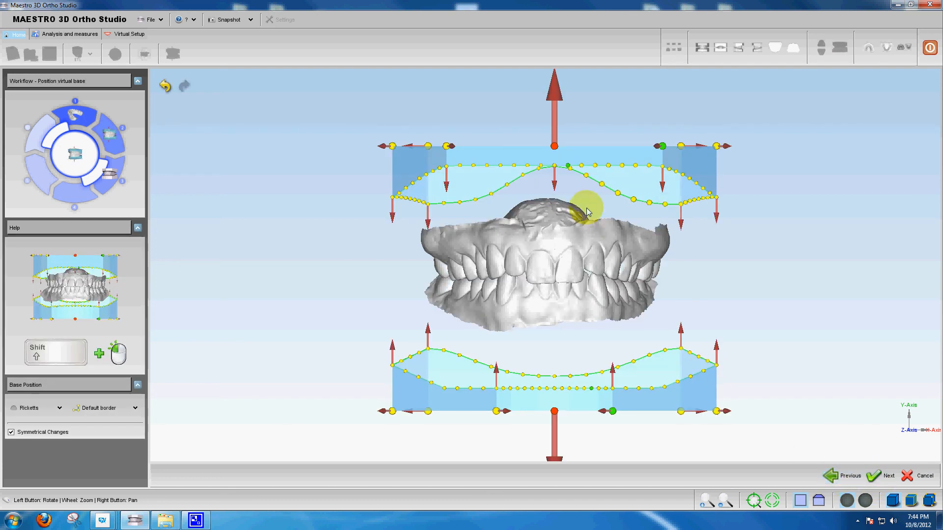
Try moving both base borders over the gums and teeth, then generate the bases and inspect how they cover the models.
{"action": "left_click_drag", "start_coordinate": [553, 178], "coordinate": [555, 253]}
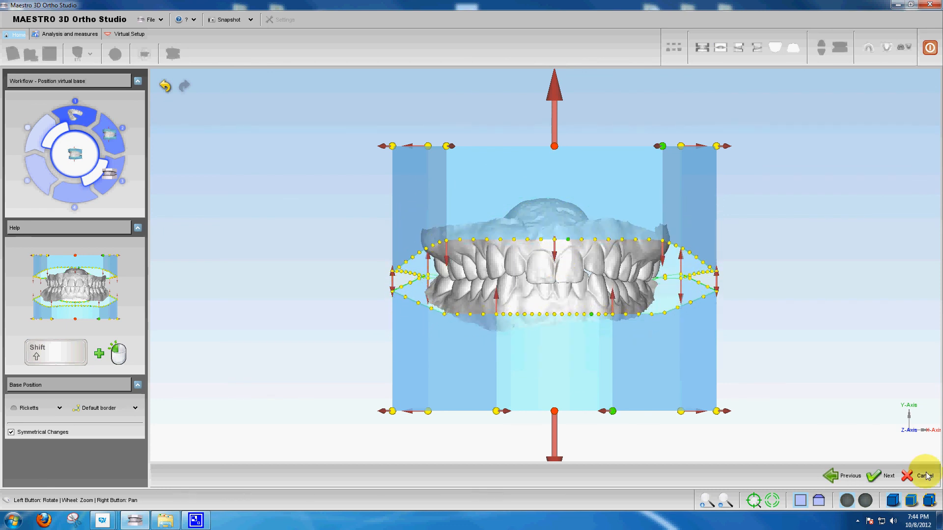
{"action": "left_click", "coordinate": [878, 476]}
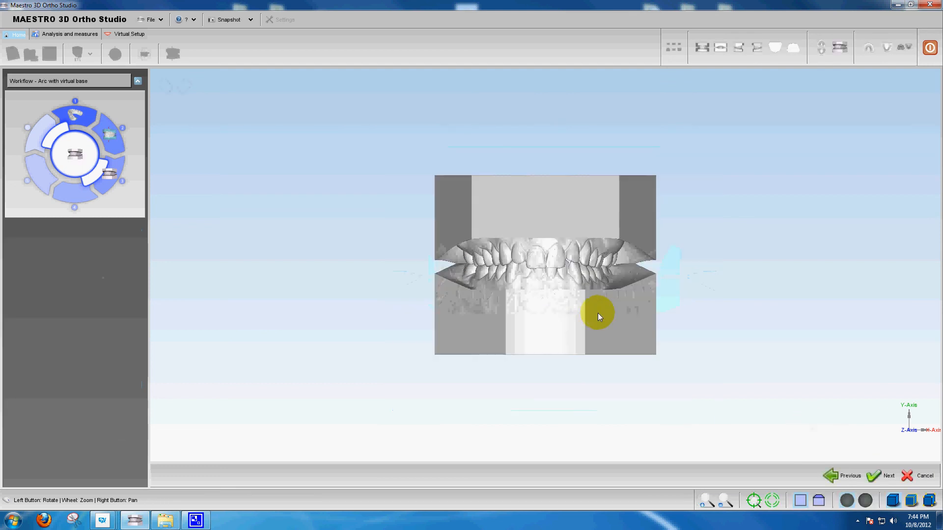
{"action": "left_click_drag", "start_coordinate": [597, 313], "coordinate": [587, 217]}
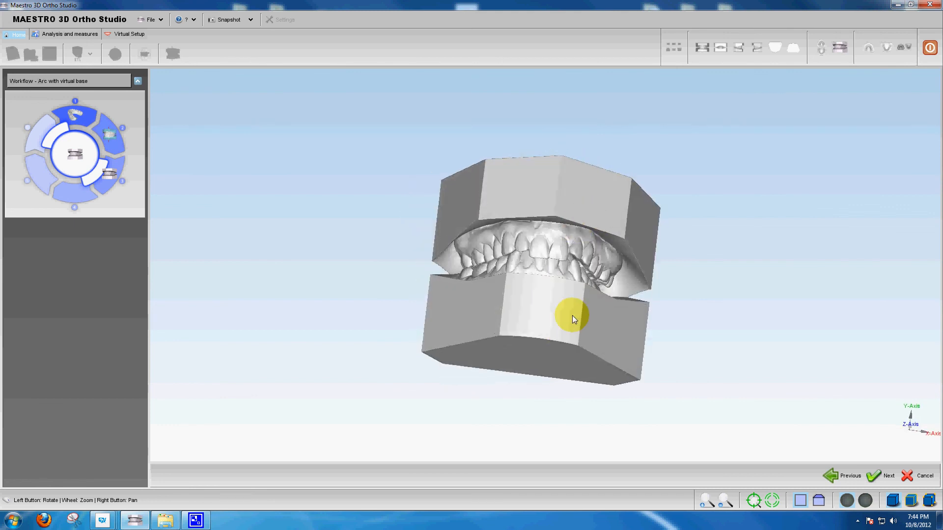
{"action": "left_click_drag", "start_coordinate": [573, 315], "coordinate": [625, 328]}
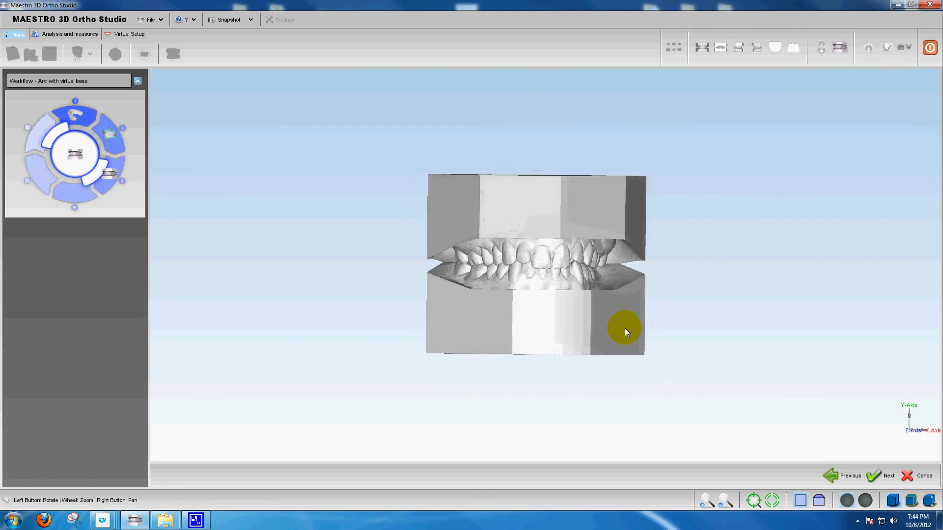
Return to base positioning and move both base borders symmetrically off the teeth, back towards the gum edges.
{"action": "left_click", "coordinate": [849, 475]}
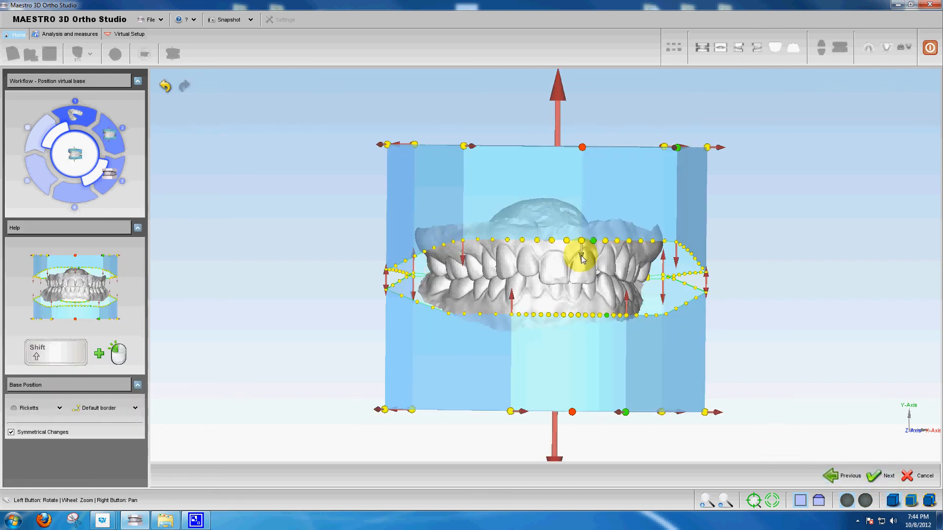
{"action": "left_click_drag", "start_coordinate": [580, 255], "coordinate": [583, 220]}
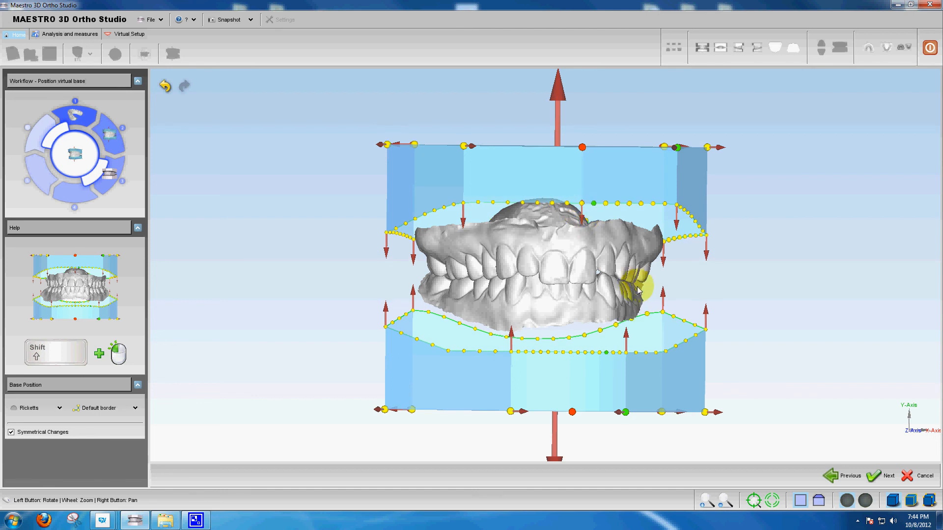
{"action": "left_click_drag", "start_coordinate": [638, 290], "coordinate": [572, 291]}
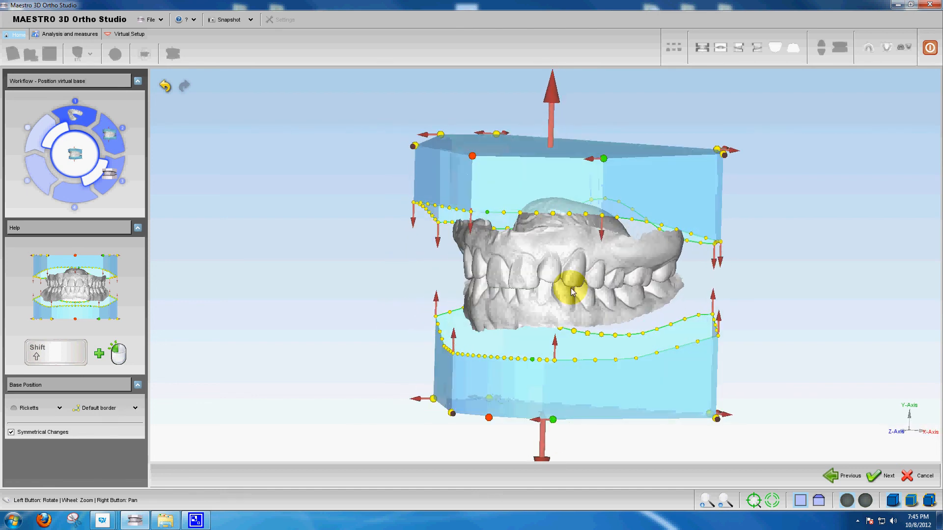
Generate the bases with the adjusted borders, check them from the side, and accept the result.
{"action": "left_click", "coordinate": [881, 477]}
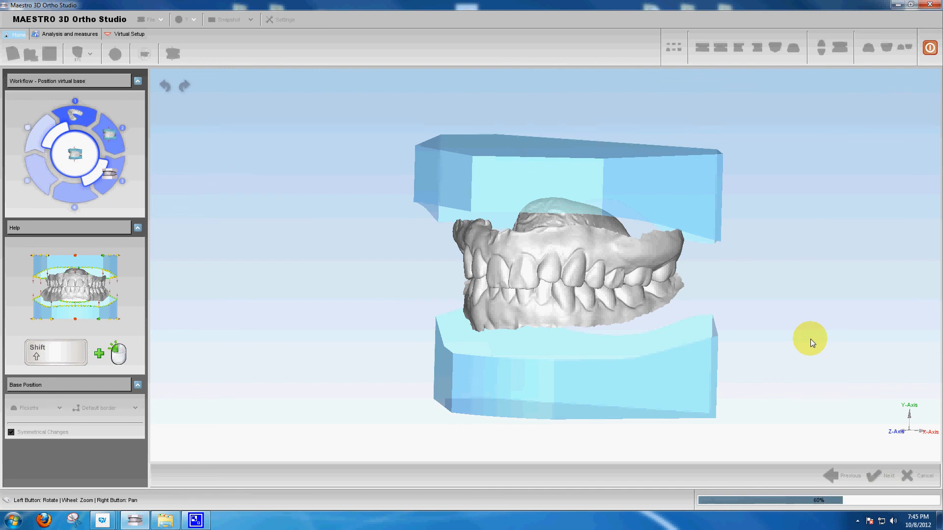
{"action": "left_click_drag", "start_coordinate": [591, 267], "coordinate": [707, 343]}
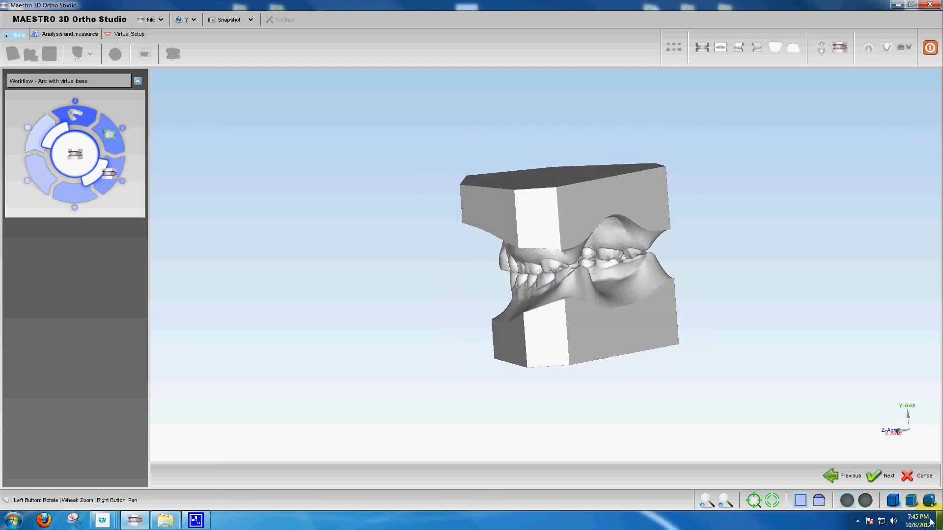
{"action": "left_click", "coordinate": [878, 475]}
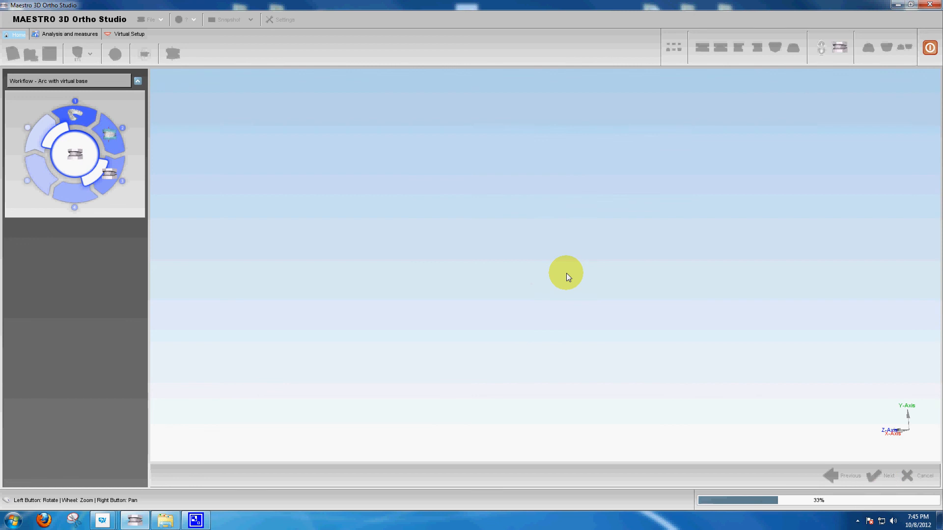